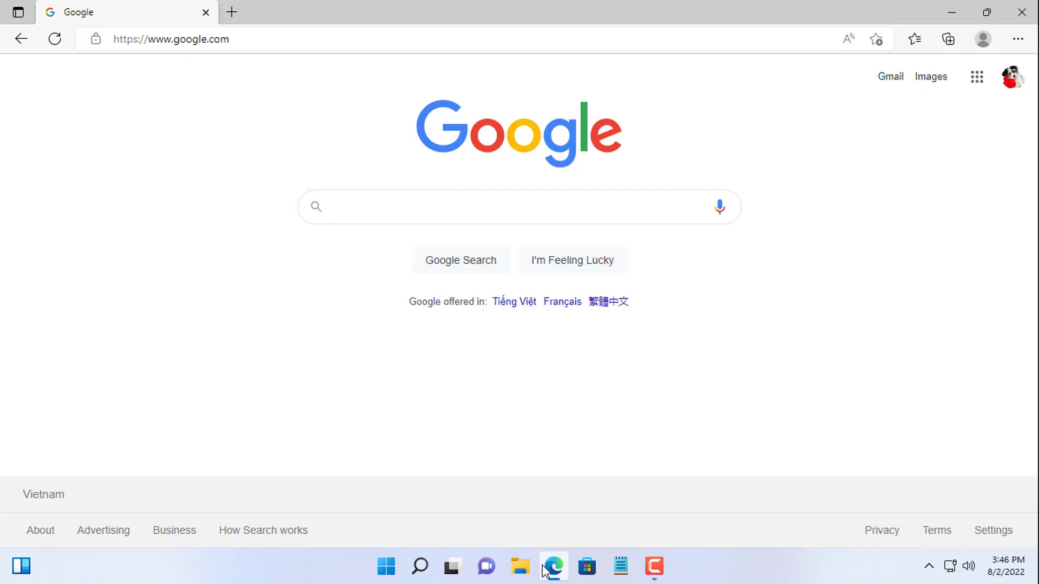
# Step: Search Google for openspeedtest.com and go to the site's DOWNLOADS page
pyautogui.write('open')
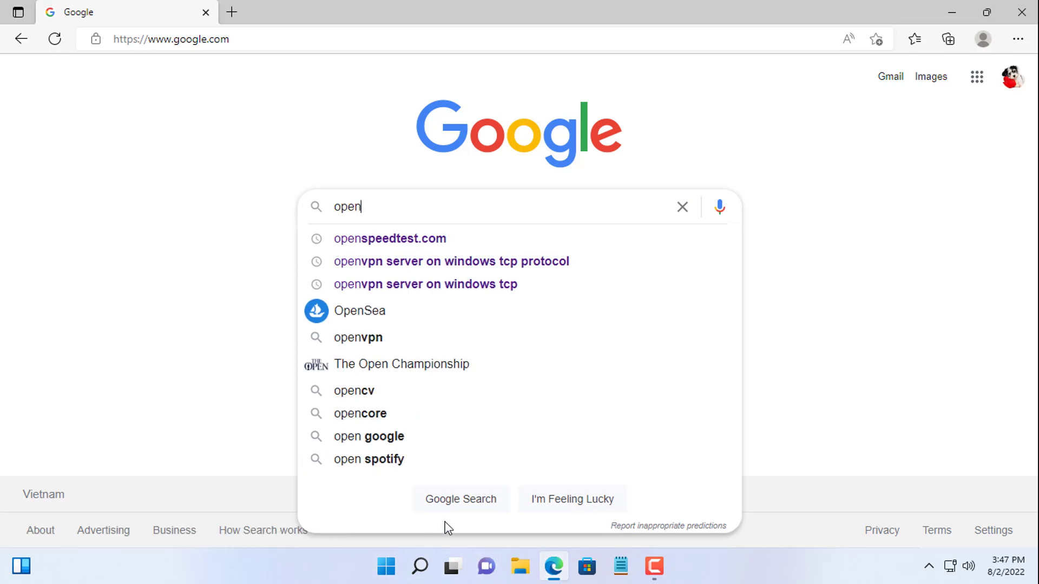
pyautogui.click(421, 239)
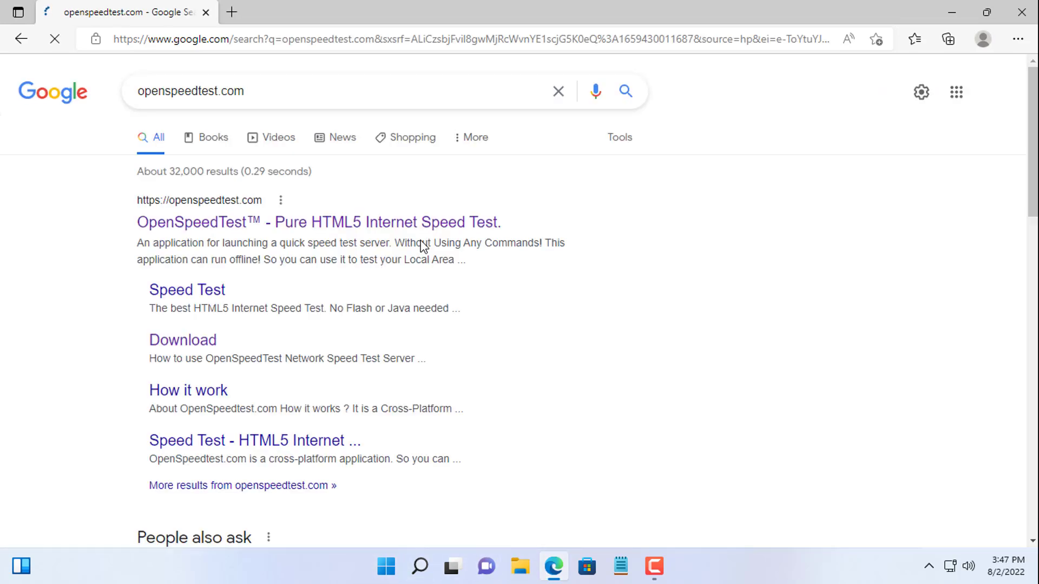
pyautogui.click(318, 230)
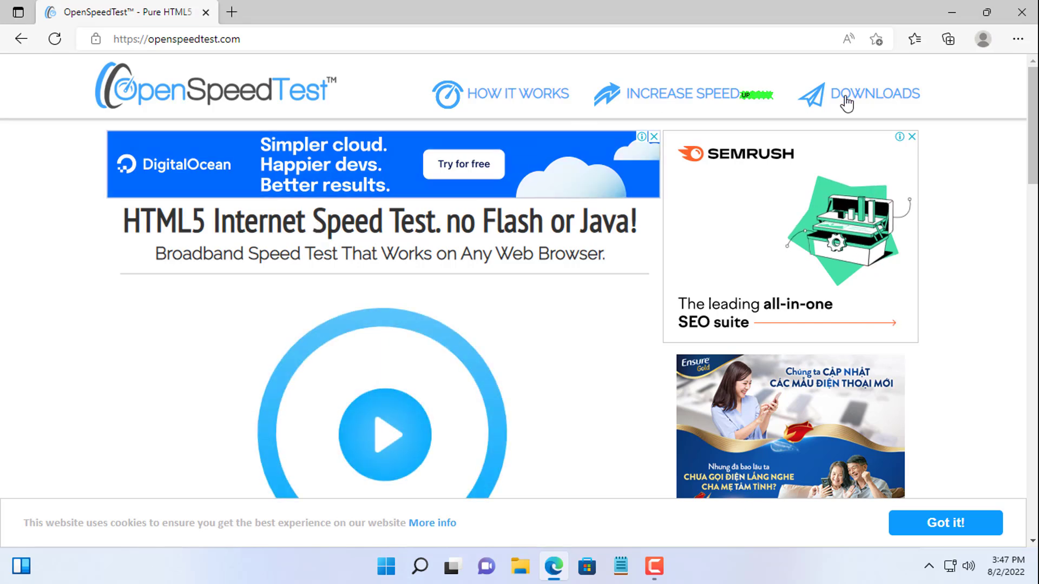
pyautogui.click(869, 98)
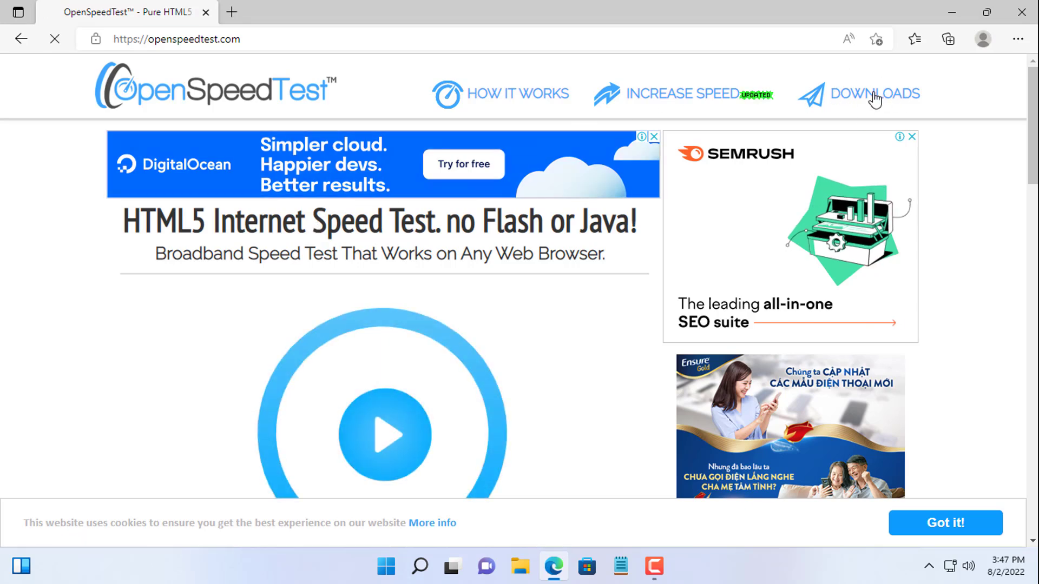
# Step: Download the OpenSpeedTest-Server 2.1.6 x64 installer for Windows
pyautogui.moveTo(1033, 82); pyautogui.dragTo(1030, 271)
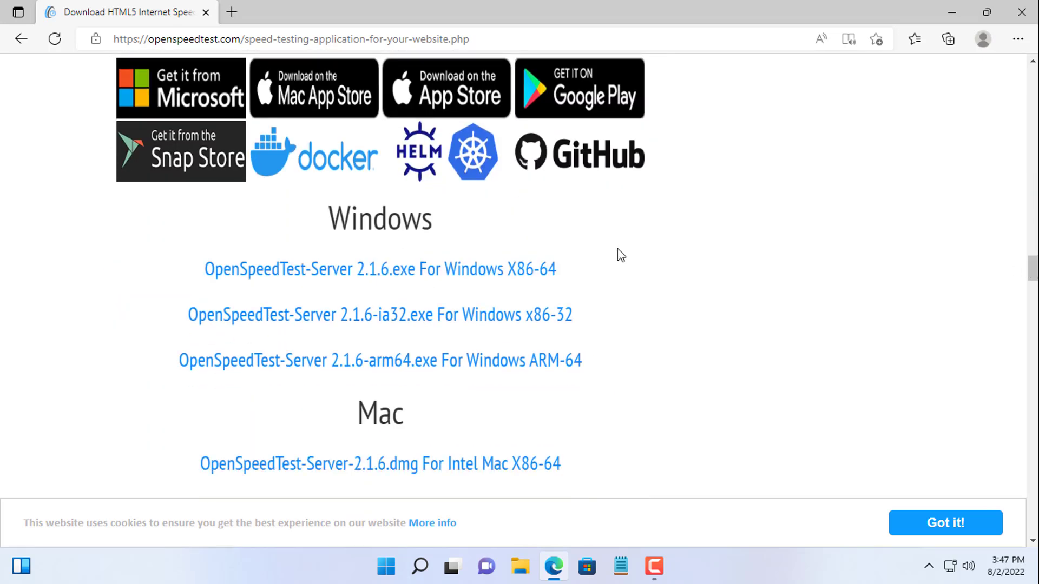
pyautogui.moveTo(331, 218); pyautogui.dragTo(433, 220)
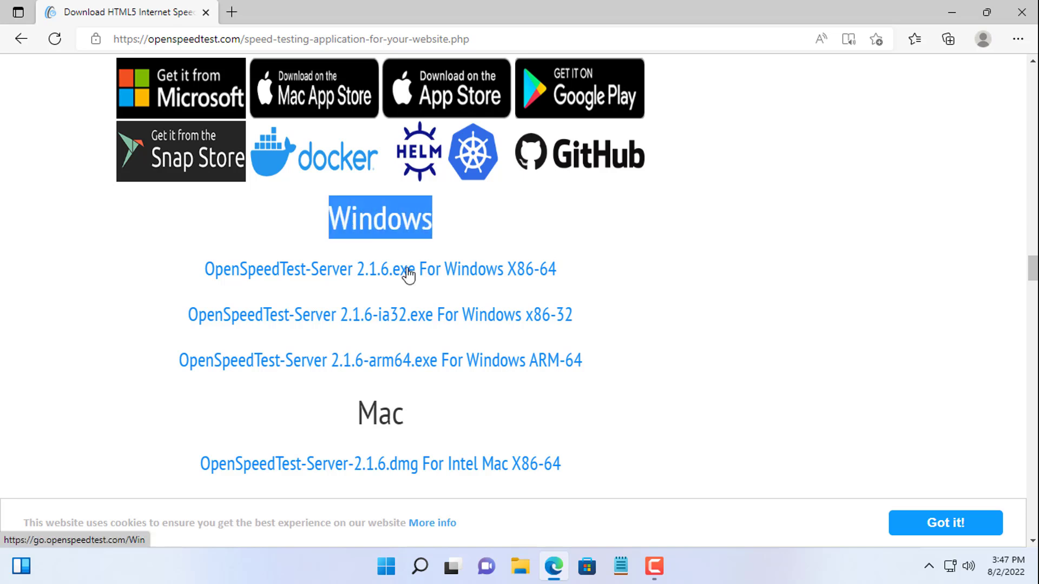
pyautogui.click(408, 270)
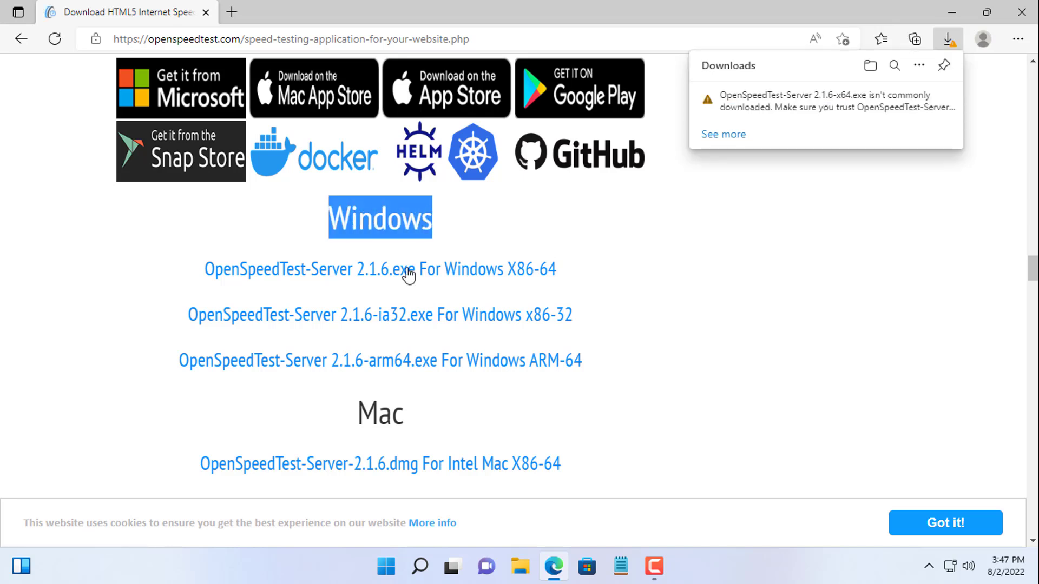
# Step: Keep the flagged installer despite the SmartScreen warning
pyautogui.click(932, 99)
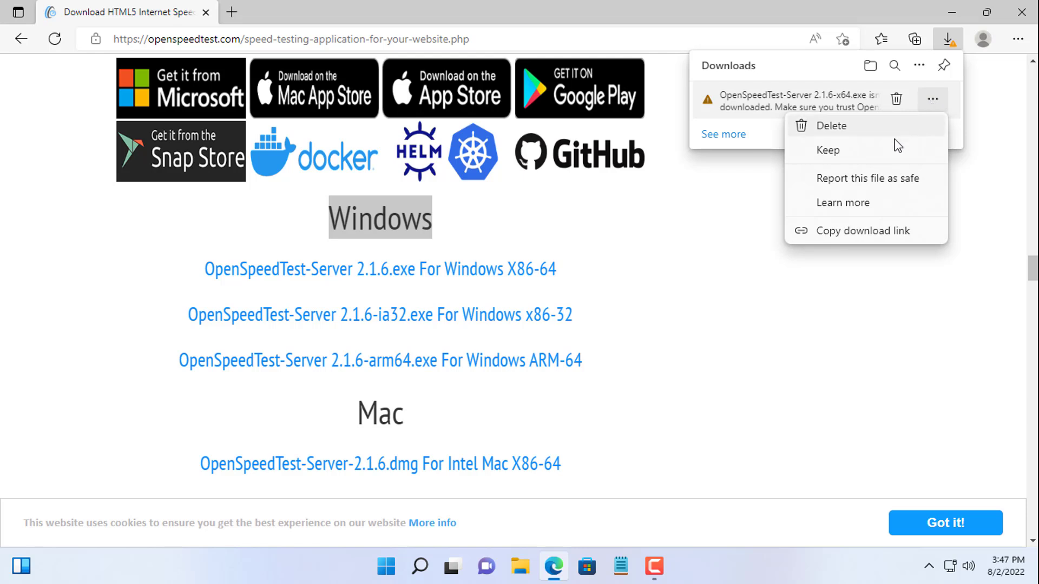
pyautogui.click(828, 151)
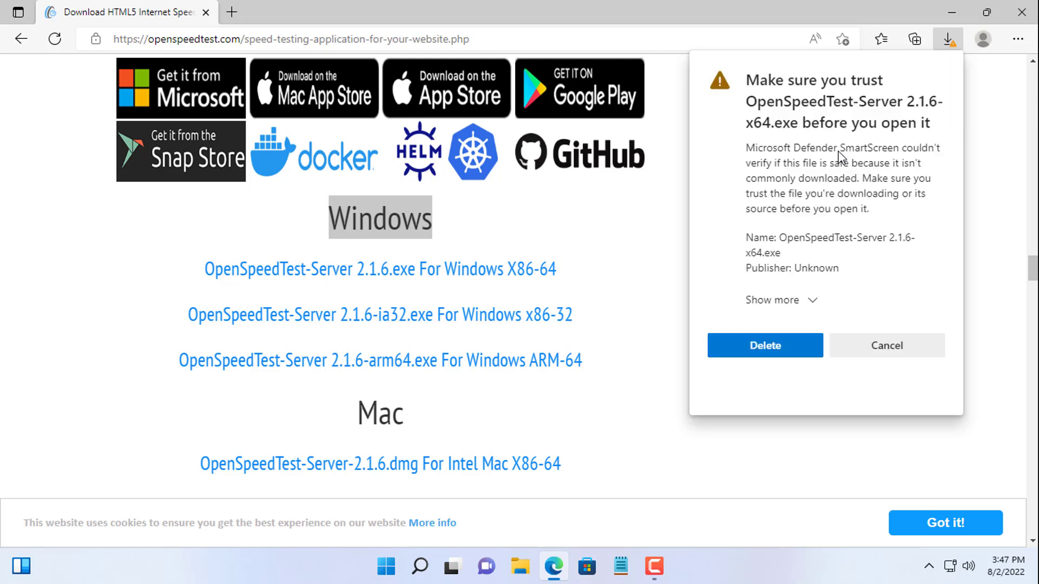
pyautogui.click(812, 300)
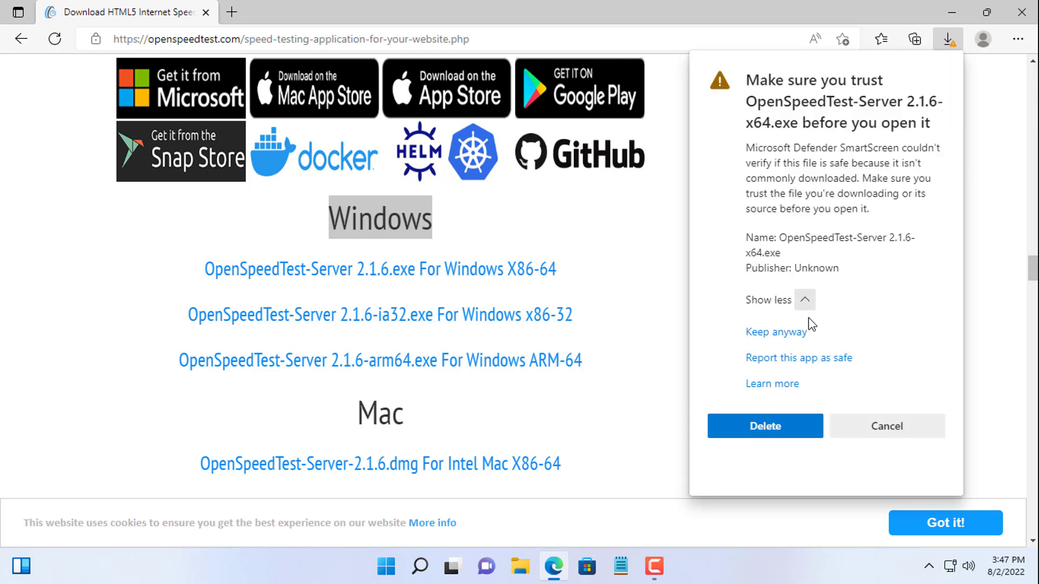
pyautogui.click(783, 341)
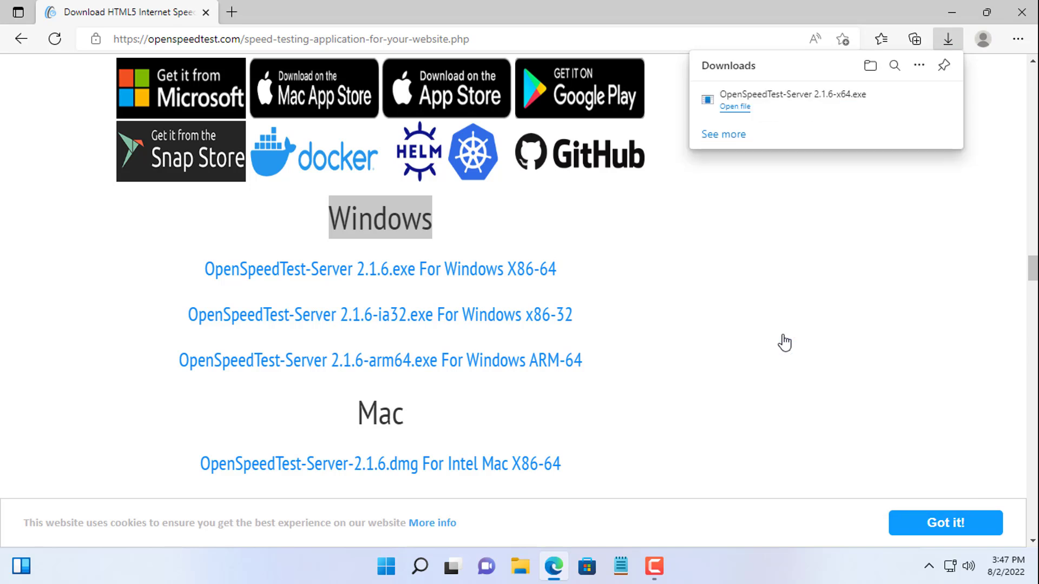
pyautogui.moveTo(752, 108)
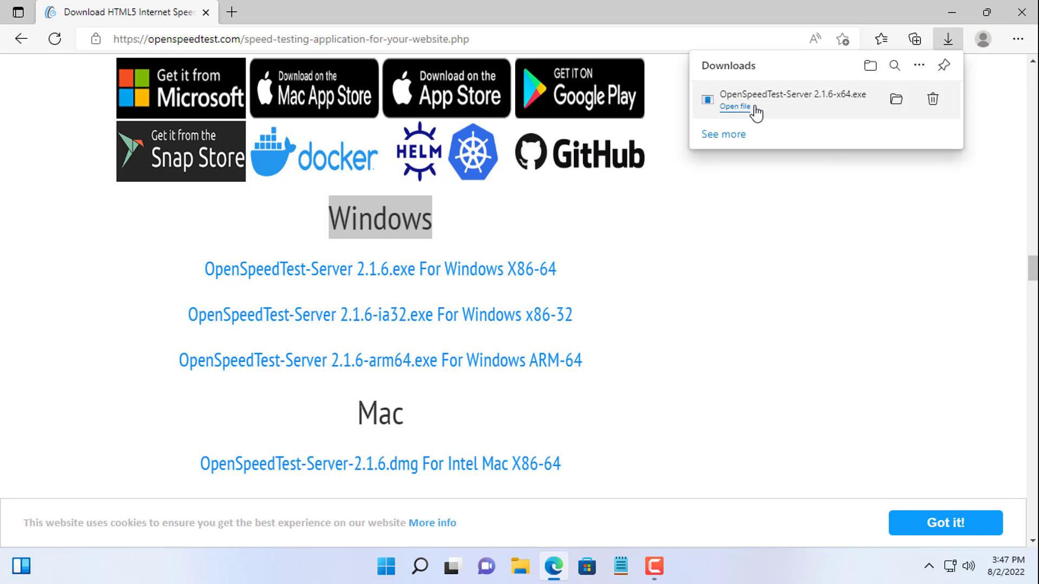
# Step: Launch the downloaded server, allow it through the firewall including private networks, and close File Explorer
pyautogui.click(896, 101)
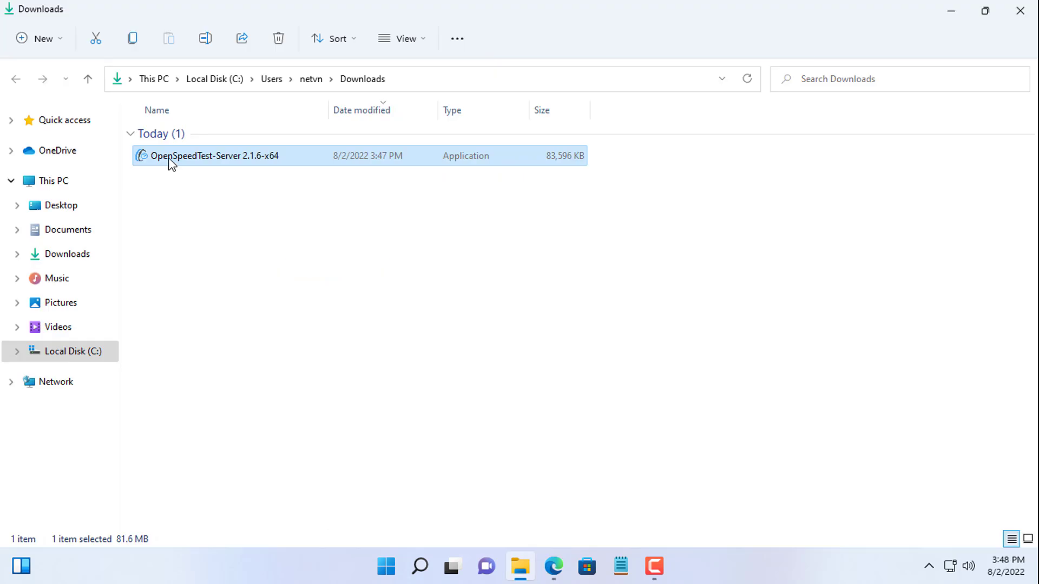
pyautogui.doubleClick(170, 159)
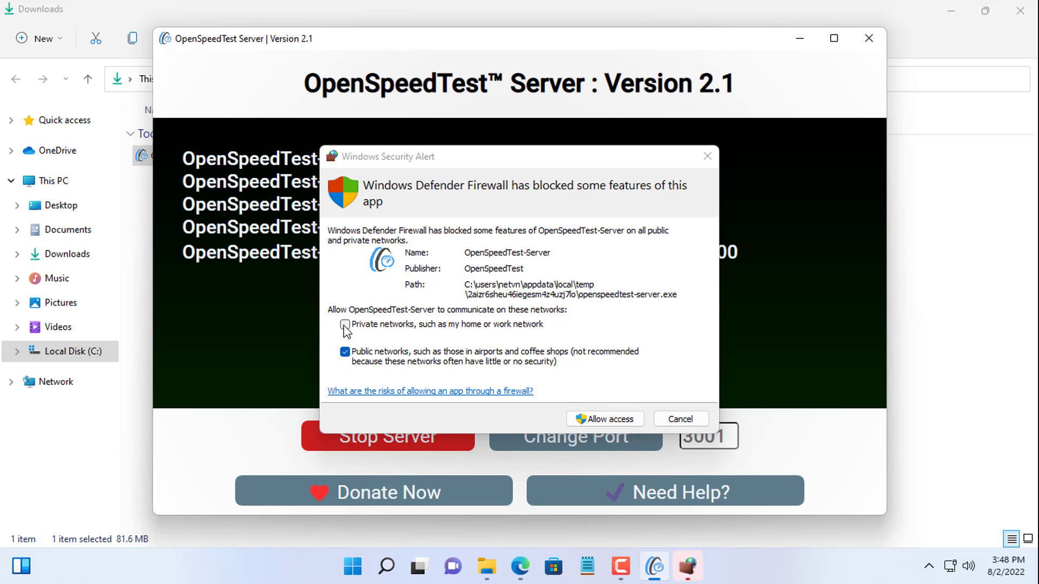
pyautogui.click(383, 325)
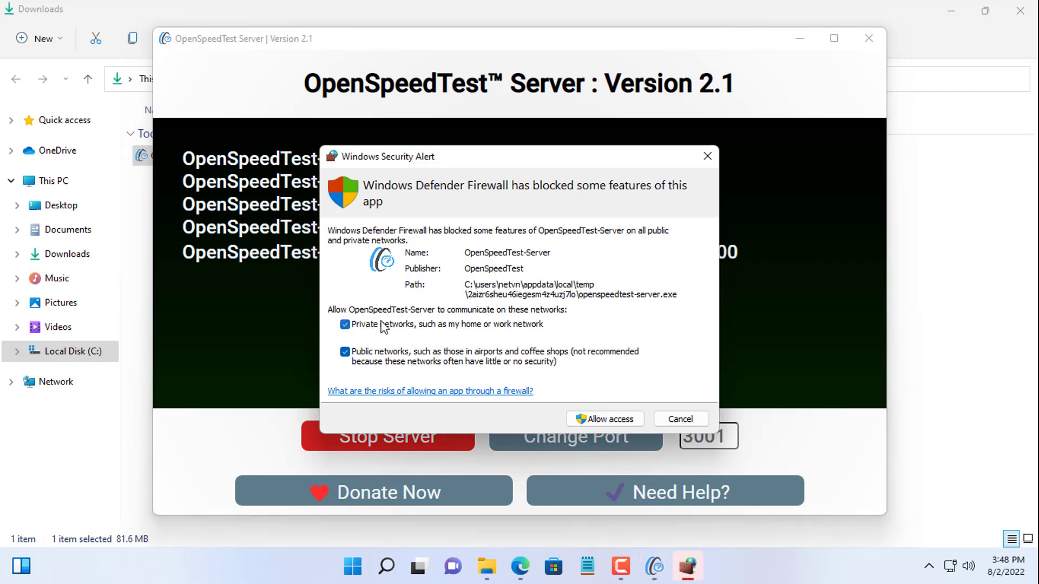
pyautogui.click(621, 420)
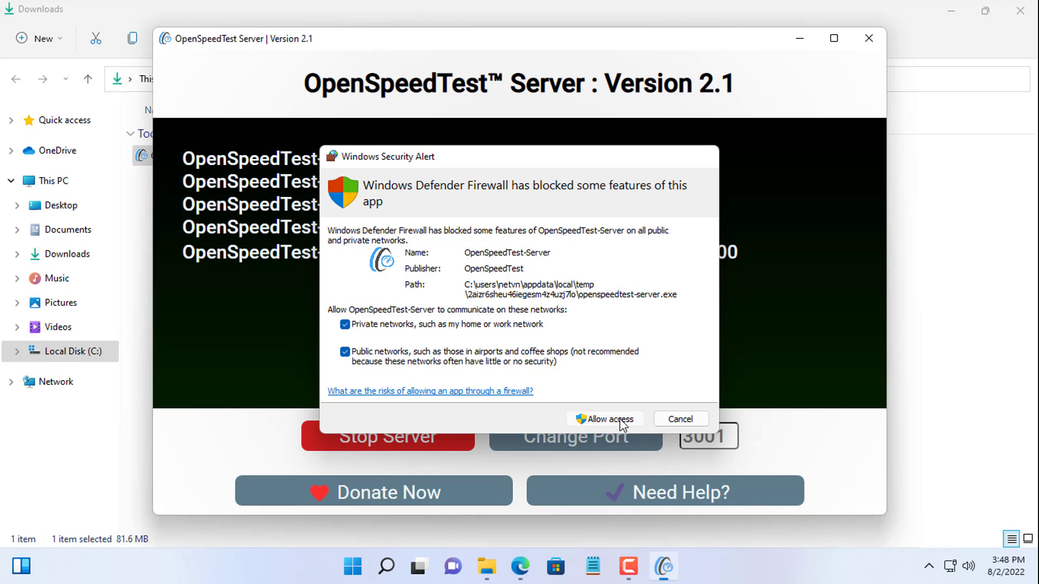
pyautogui.click(1019, 38)
pyautogui.click(1027, 10)
# Step: Load 10.11.32.212:3000 in the laptop's browser and start a speed test
pyautogui.moveTo(525, 252); pyautogui.dragTo(753, 253)
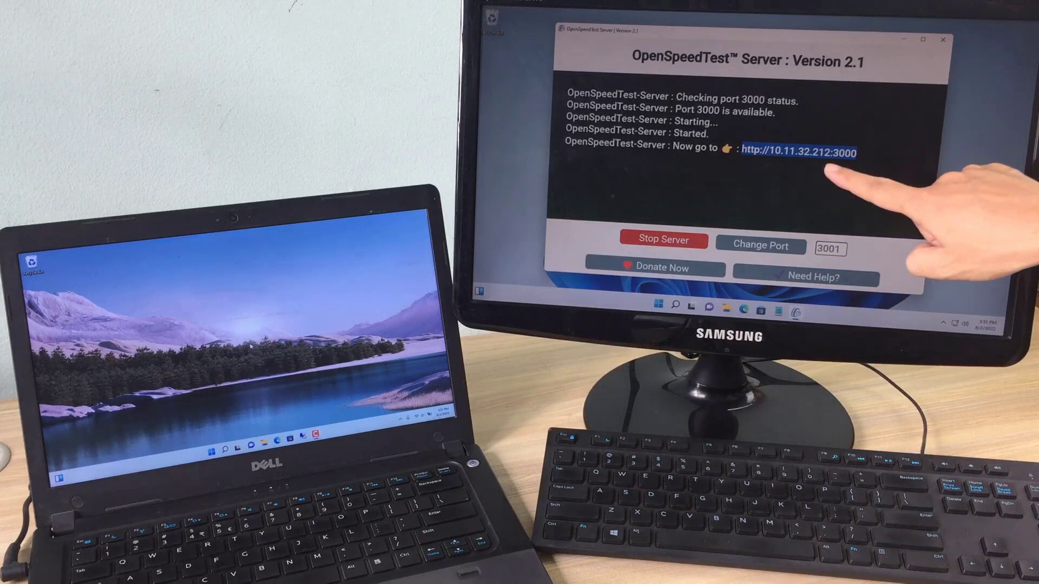
pyautogui.click(277, 441)
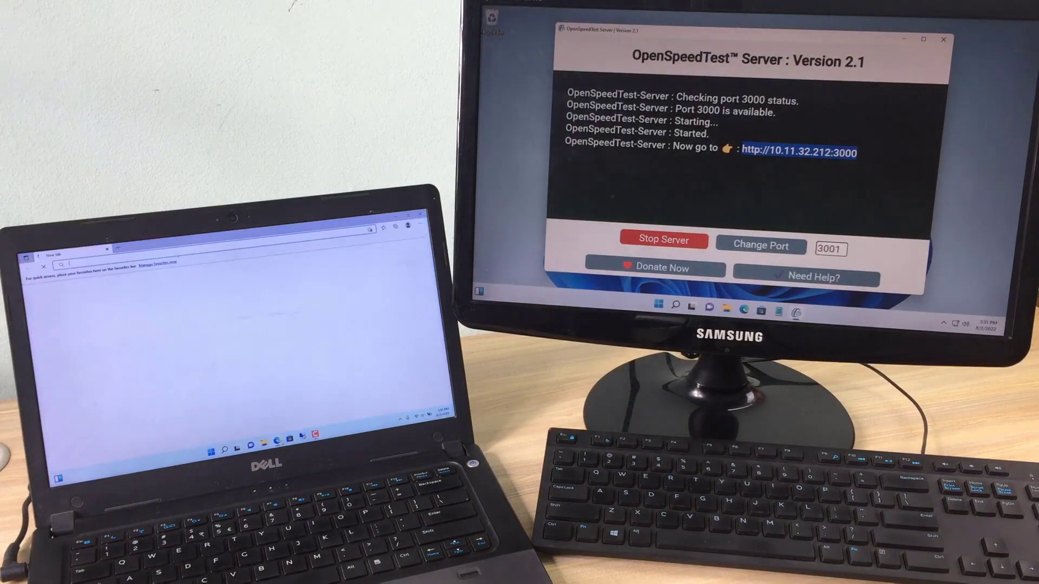
pyautogui.write('10.11.32.212:3000')
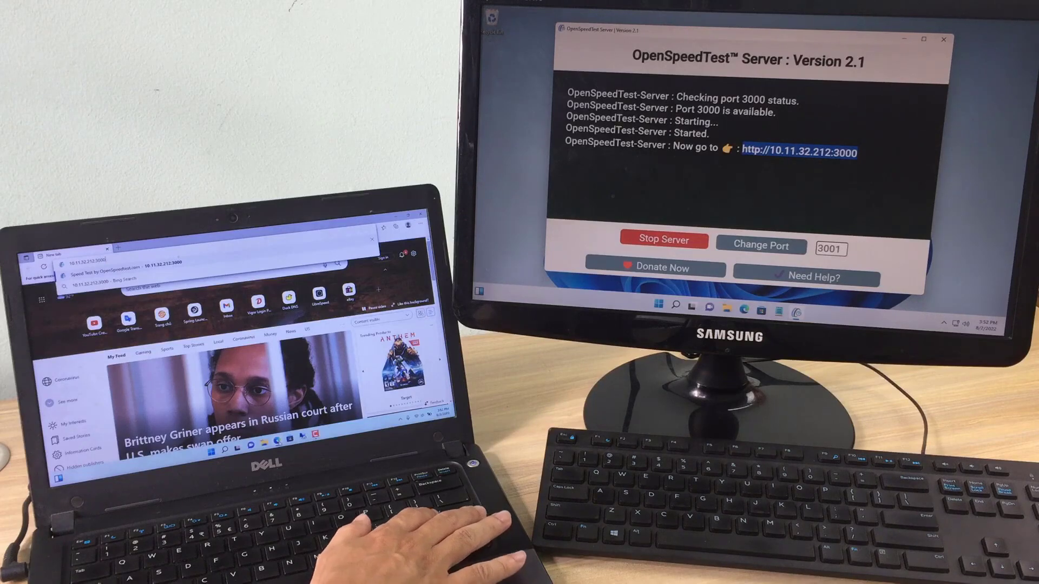
pyautogui.press('Return')
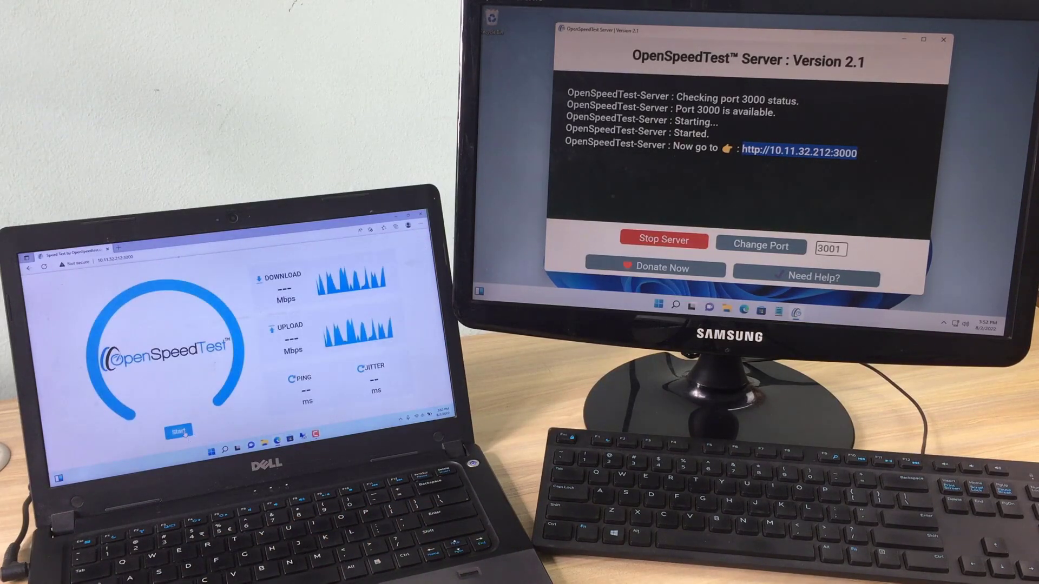
pyautogui.click(185, 435)
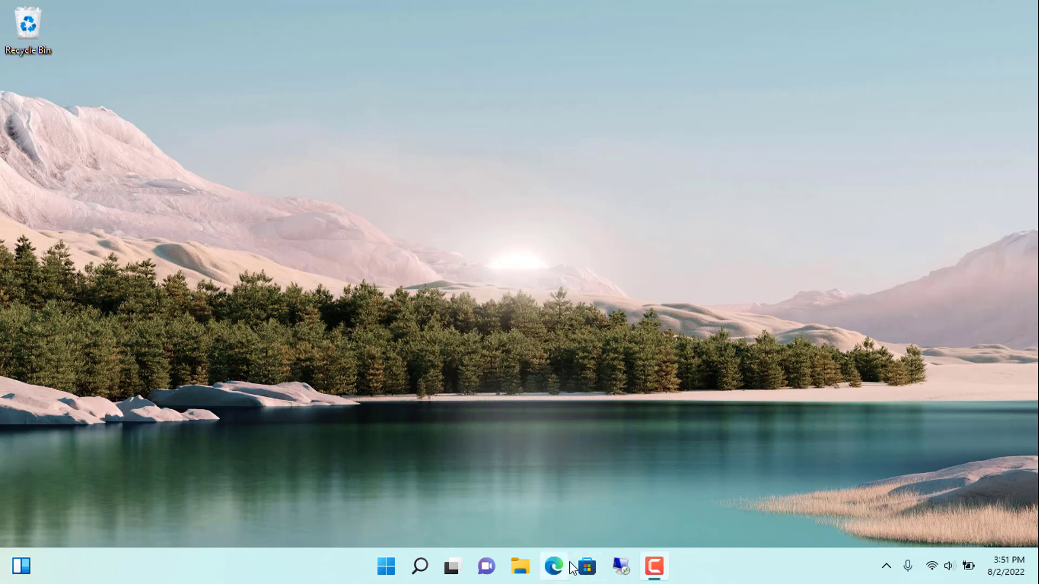
# Step: Open Edge and load 10.11.32.212, completing it to port 3000
pyautogui.click(564, 567)
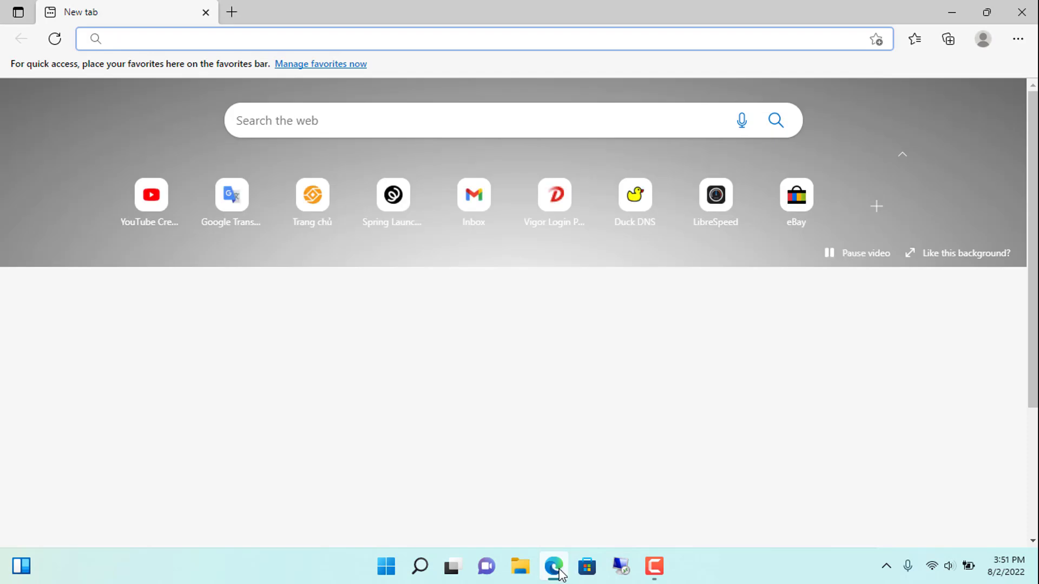
pyautogui.write('10')
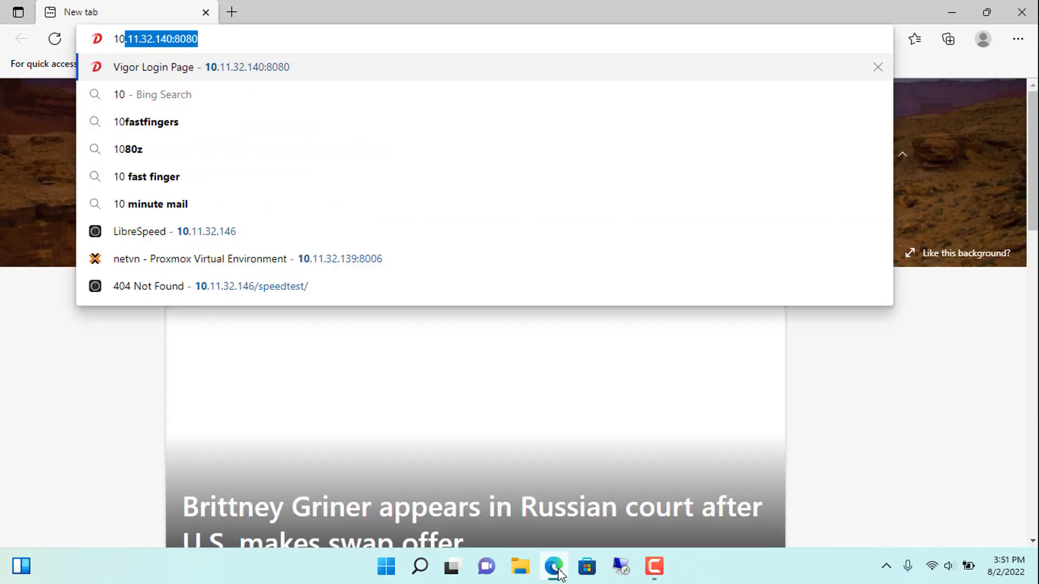
pyautogui.write('.11.32.212')
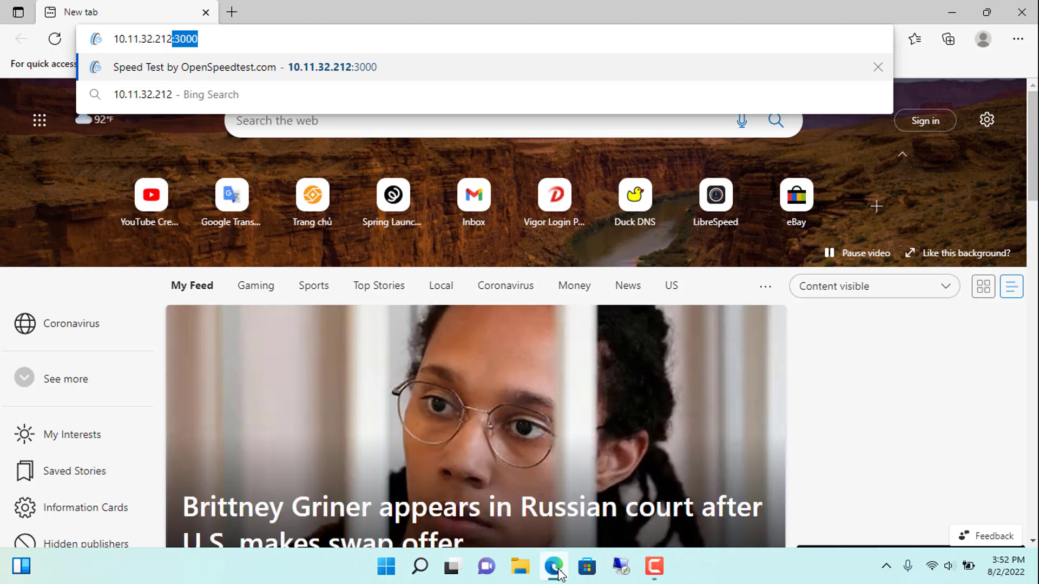
pyautogui.press('Right')
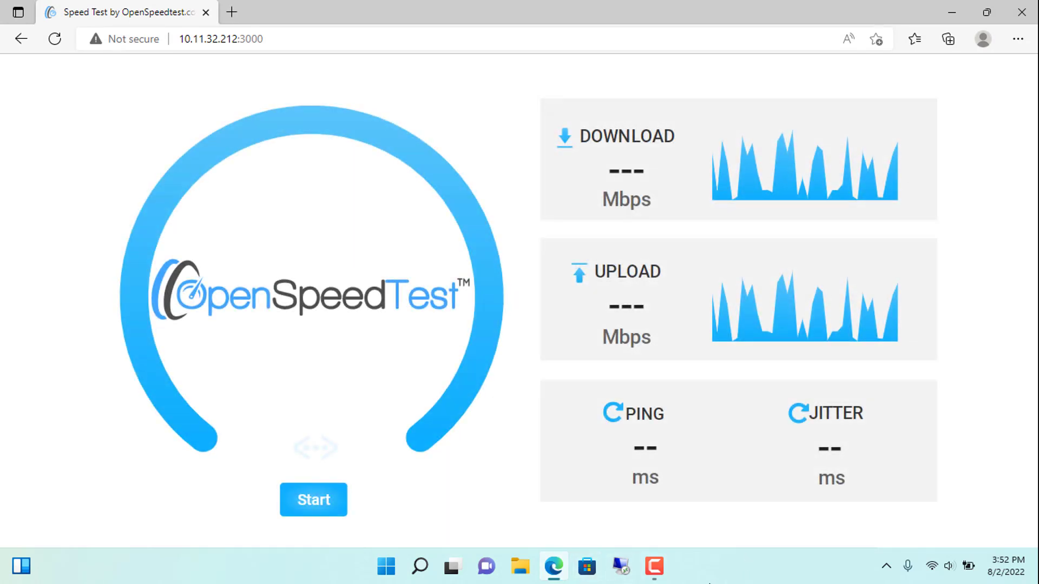
# Step: Run the speed test, reaching 476.5 Mbps download and 316.6 Mbps upload
pyautogui.click(329, 508)
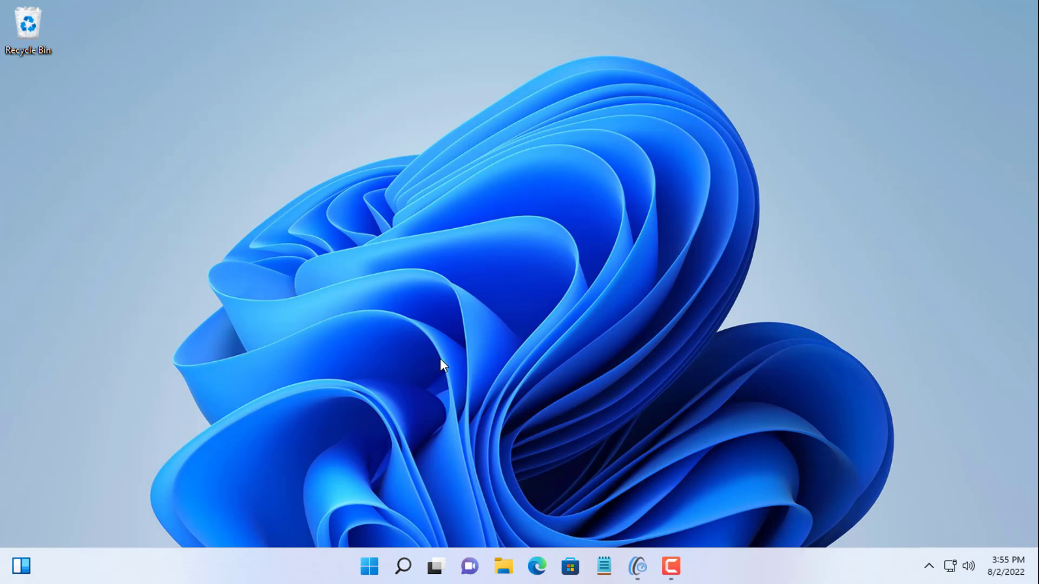
# Step: Open the router's admin page at 10.11.32.140:8080 in a new Edge window
pyautogui.click(536, 565)
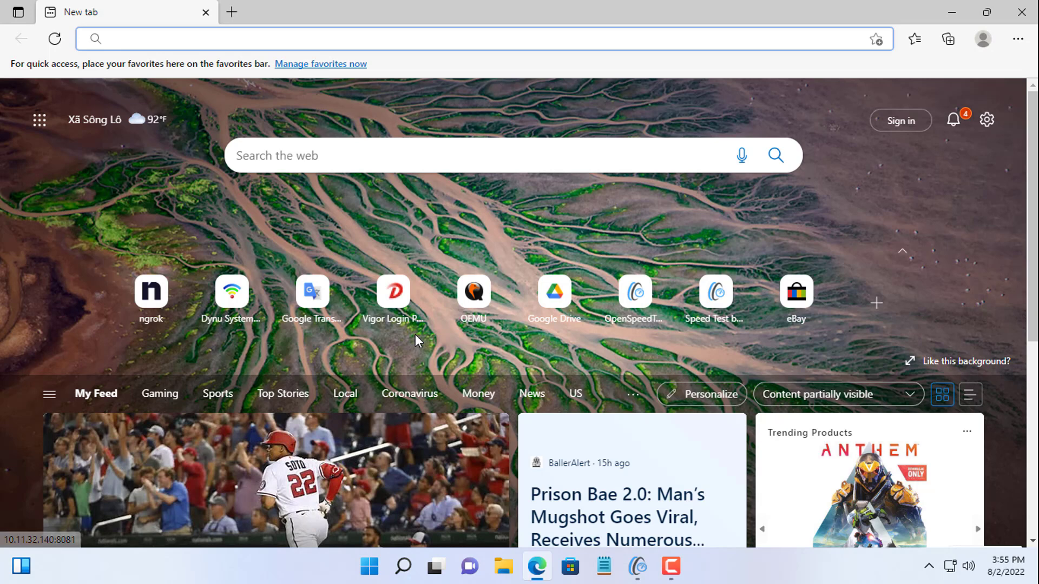
pyautogui.write('10.11.32.140:8080')
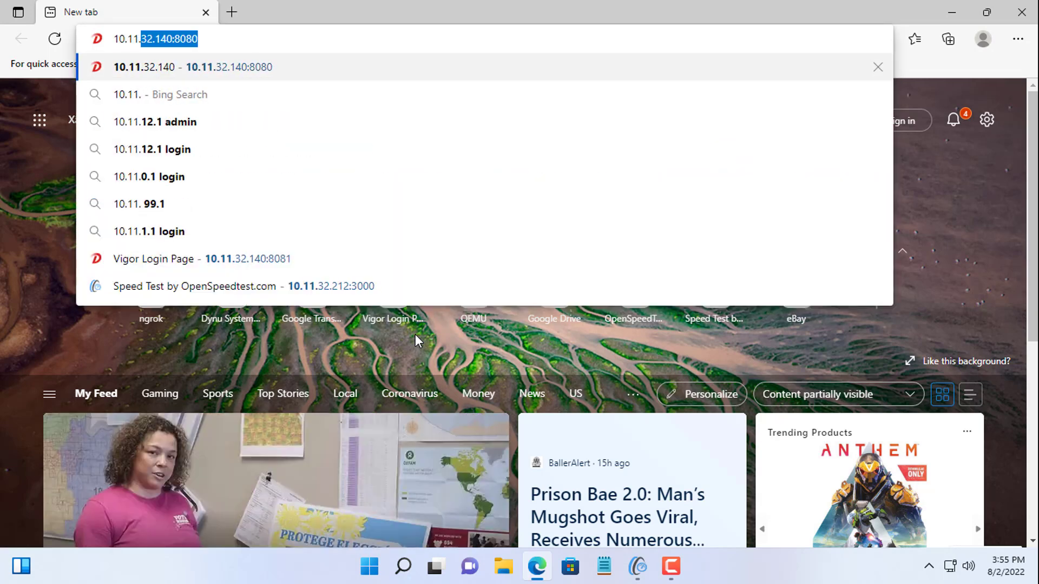
pyautogui.press('Right')
pyautogui.press('Return')
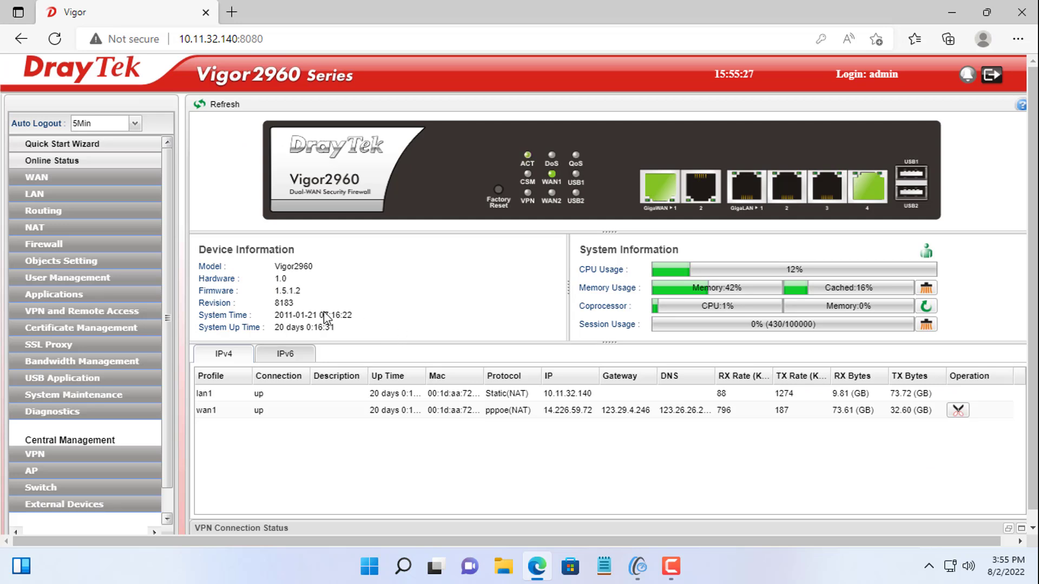
# Step: Start a new profile under NAT > Port Redirection
pyautogui.click(47, 226)
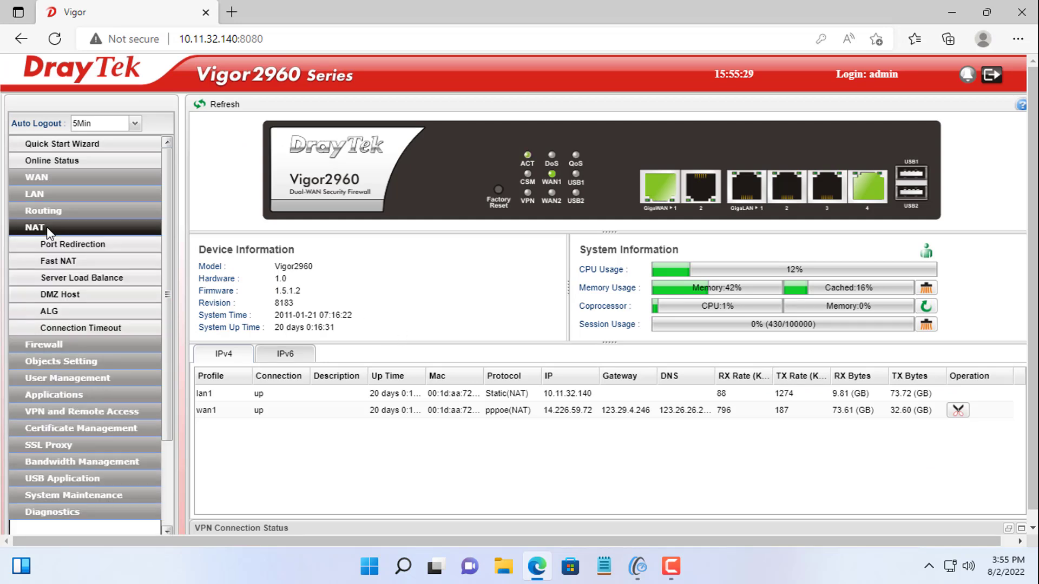
pyautogui.click(74, 244)
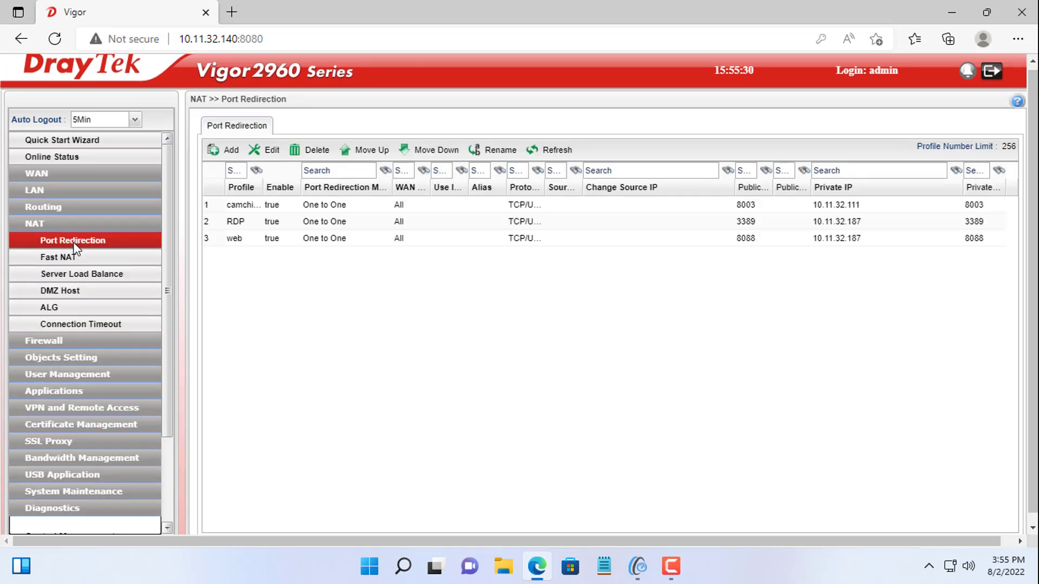
pyautogui.click(226, 150)
# Step: Name the profile speedtest, enable it, and set public port 3000
pyautogui.click(395, 101)
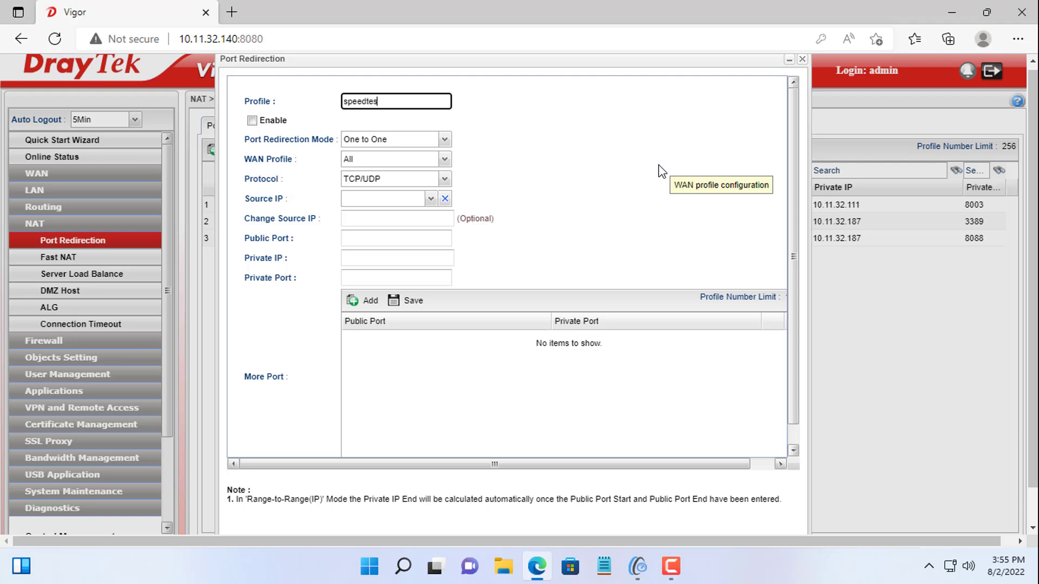
pyautogui.click(270, 121)
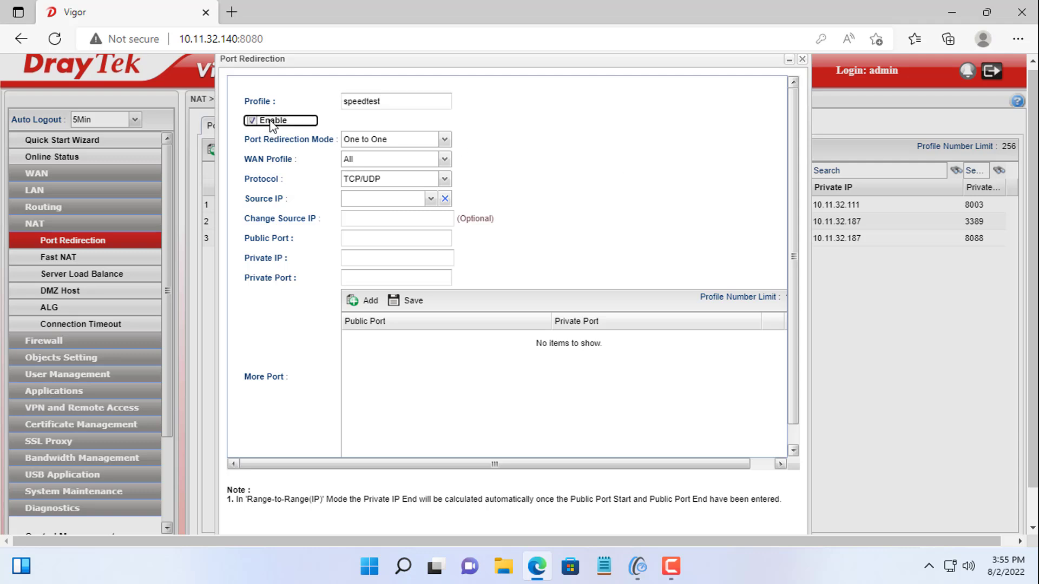
pyautogui.click(378, 241)
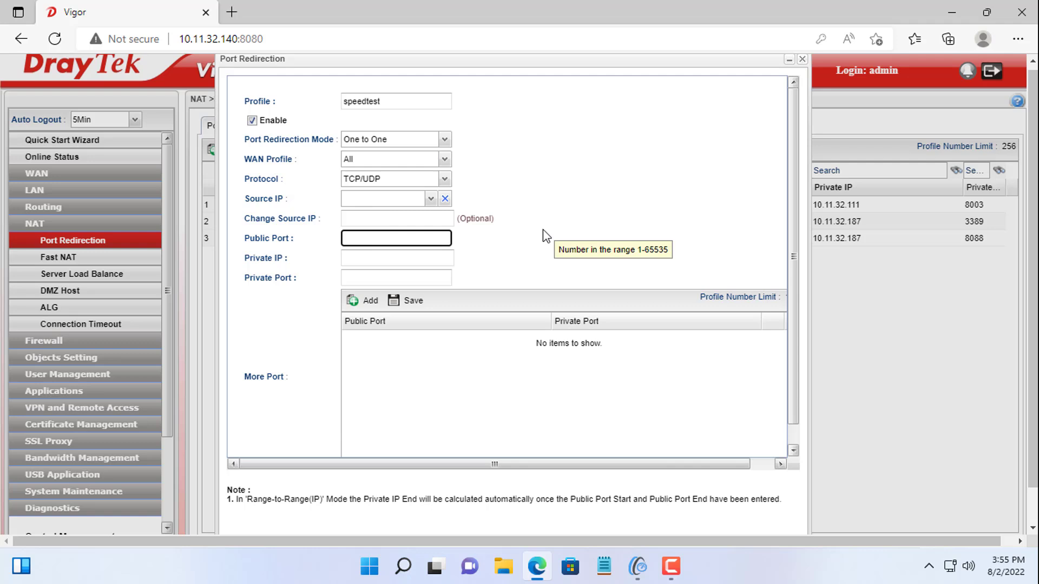
pyautogui.write('3000')
pyautogui.press('Tab')
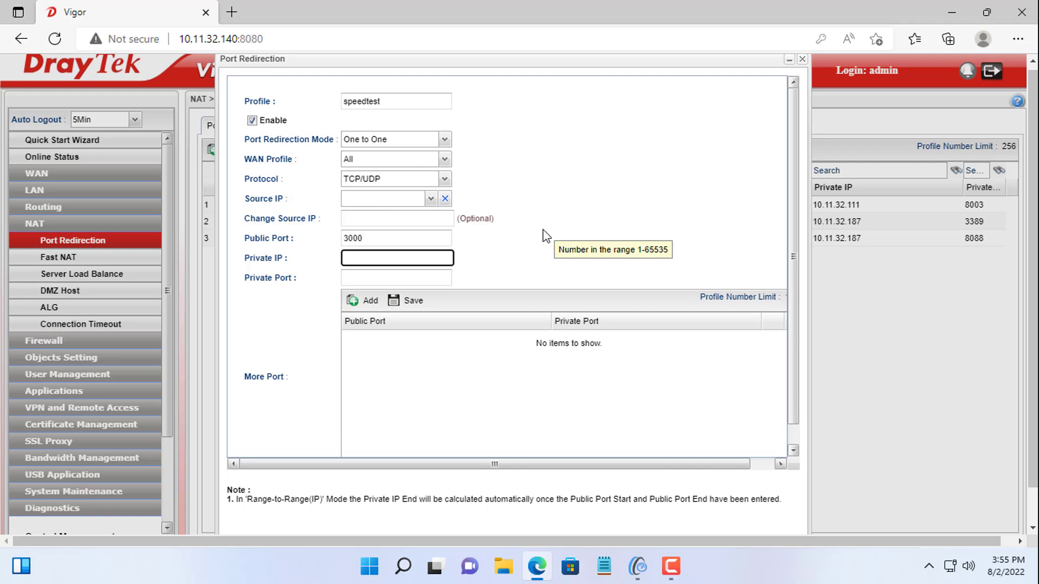
pyautogui.press('Tab')
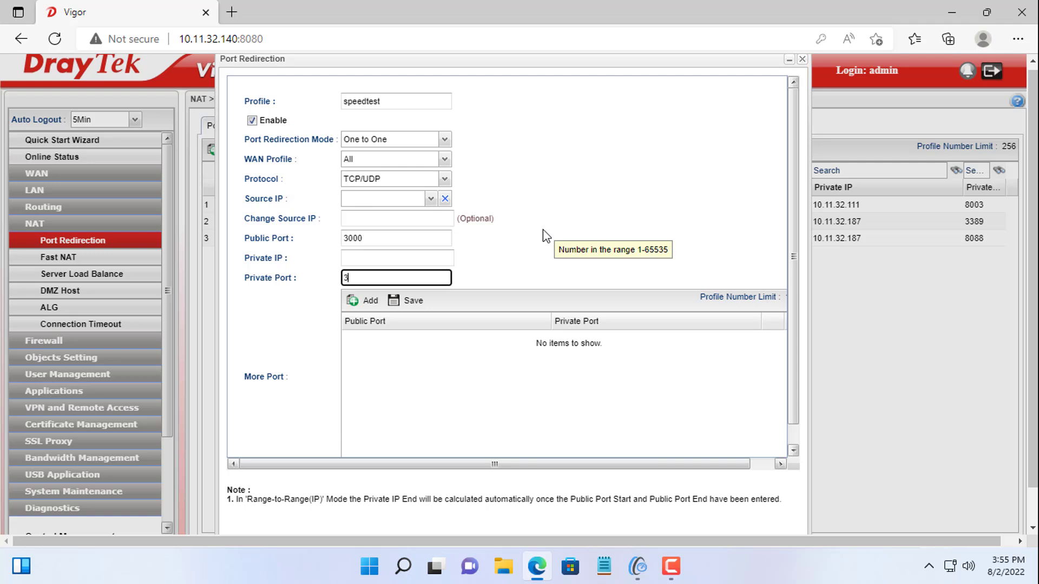
# Step: Confirm port 3000 matches the port in OpenSpeedTest Server's address
pyautogui.doubleClick(399, 238)
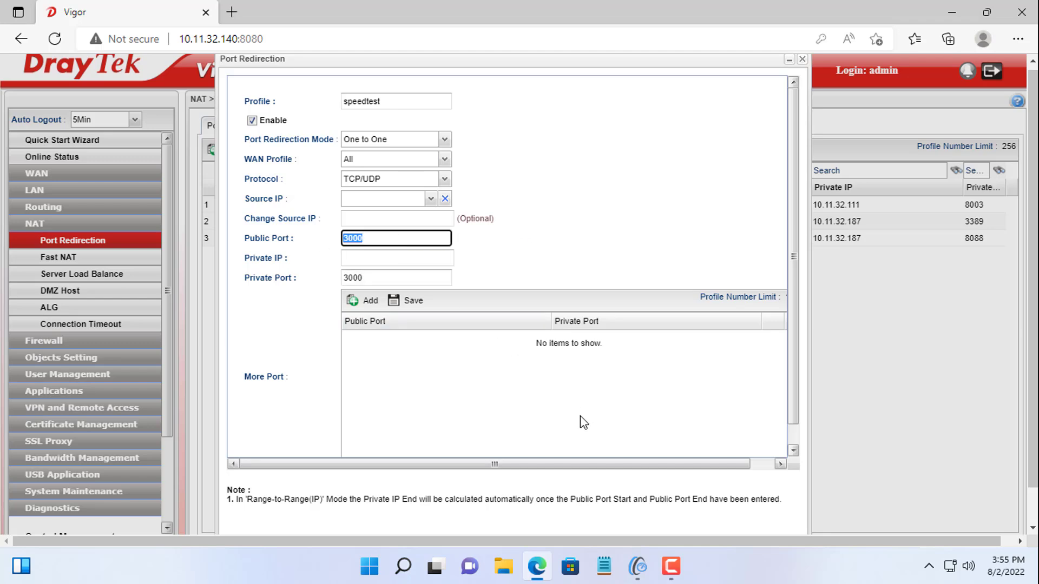
pyautogui.click(638, 567)
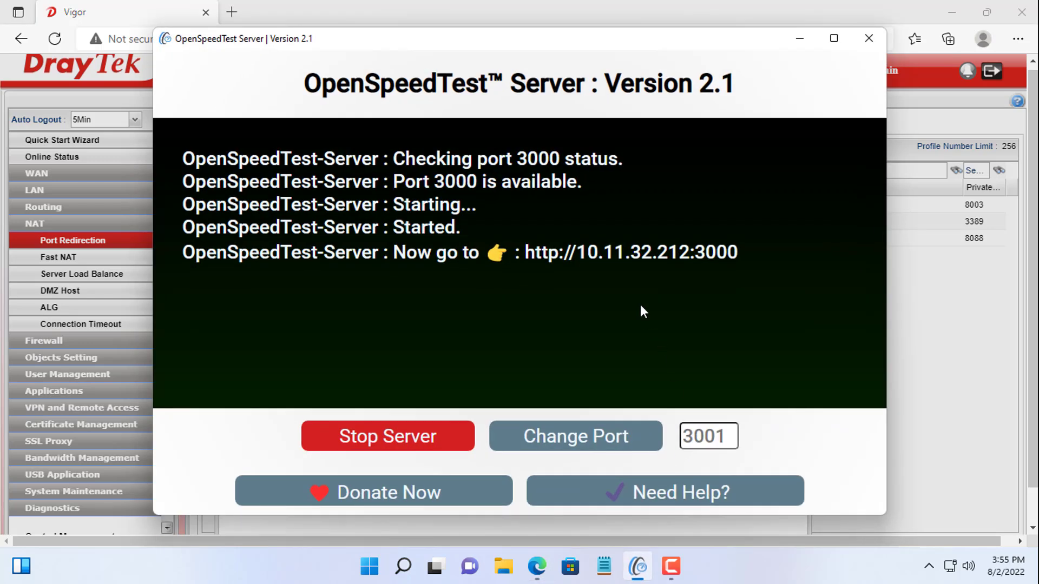
pyautogui.moveTo(695, 252); pyautogui.dragTo(738, 252)
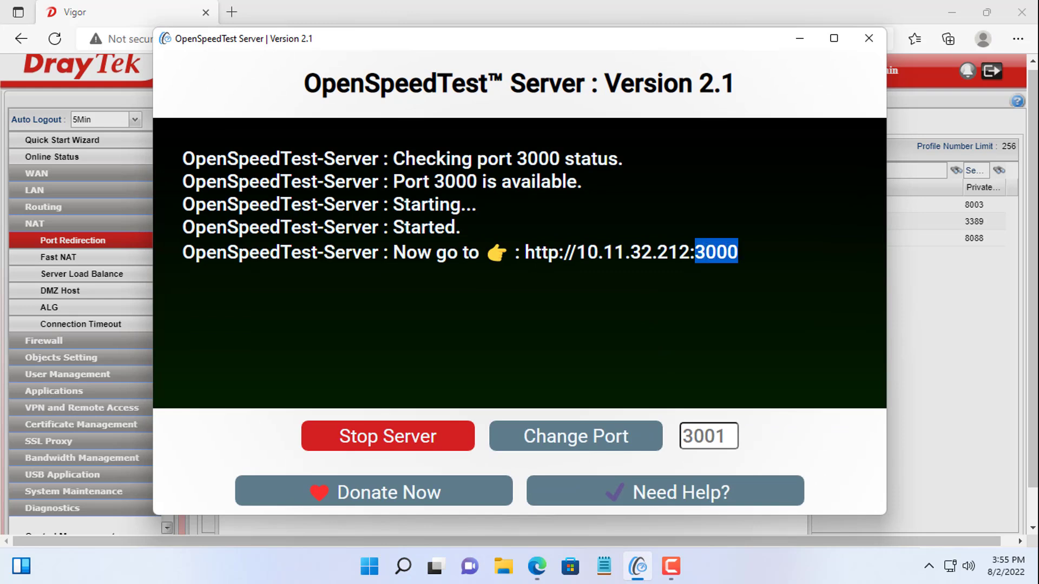
# Step: Set private IP 10.11.32.212 and apply the speedtest port 3000 redirection profile
pyautogui.hotkey('alt', 'Tab')
pyautogui.click(414, 257)
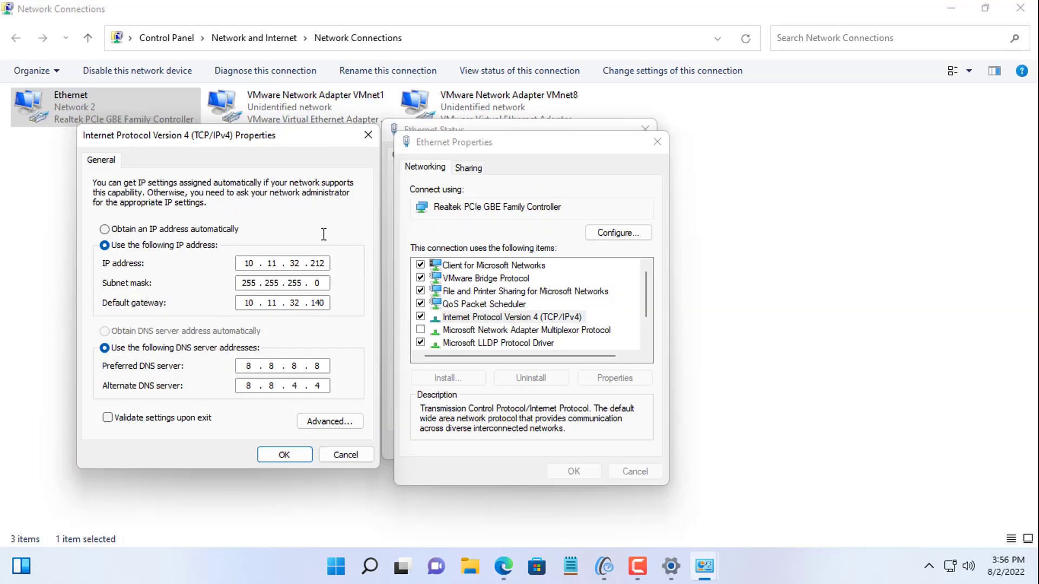
pyautogui.write('10.11.32.212')
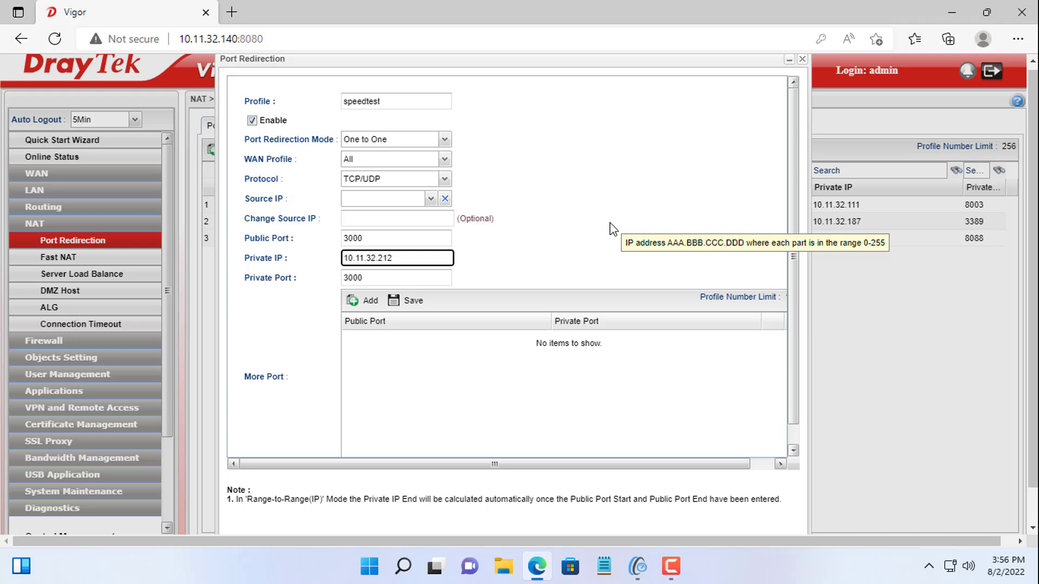
pyautogui.scroll(-2, 761, 391)
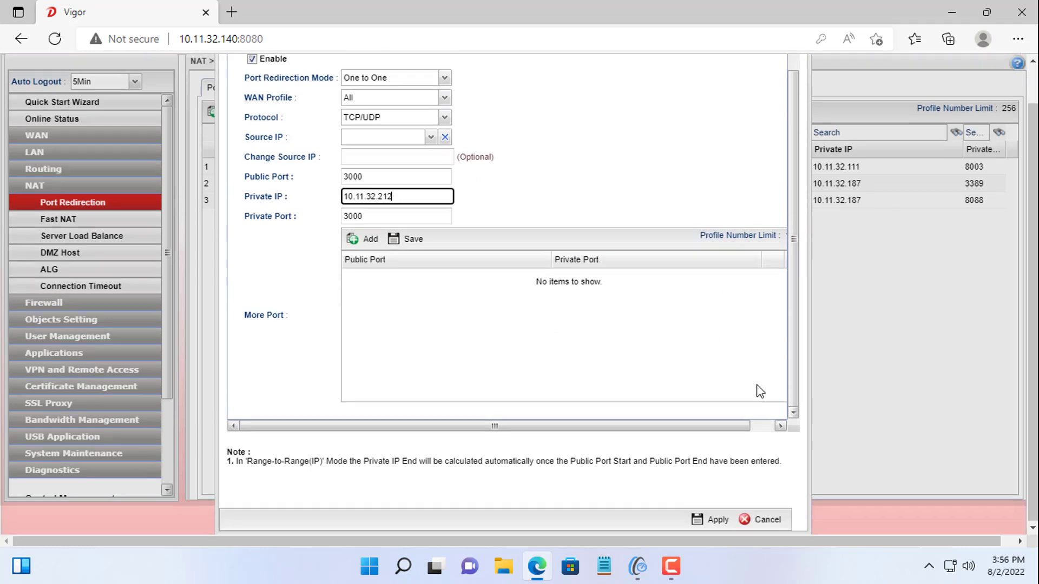
pyautogui.click(719, 521)
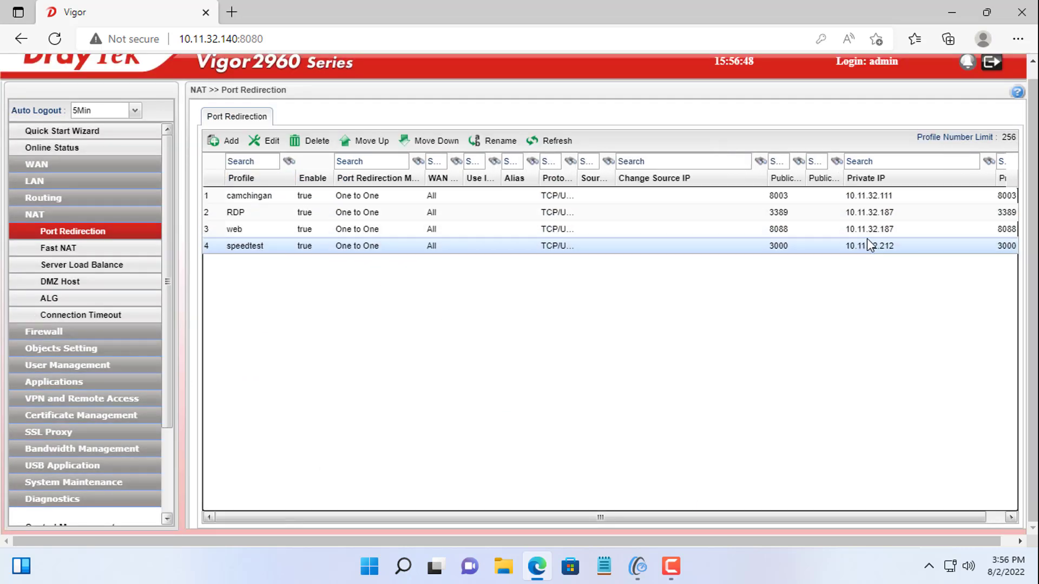
# Step: In a new tab, open Dynu DDNS Services and select netvn.freeddns.org's IPv4 address 14.226.59.72
pyautogui.click(232, 12)
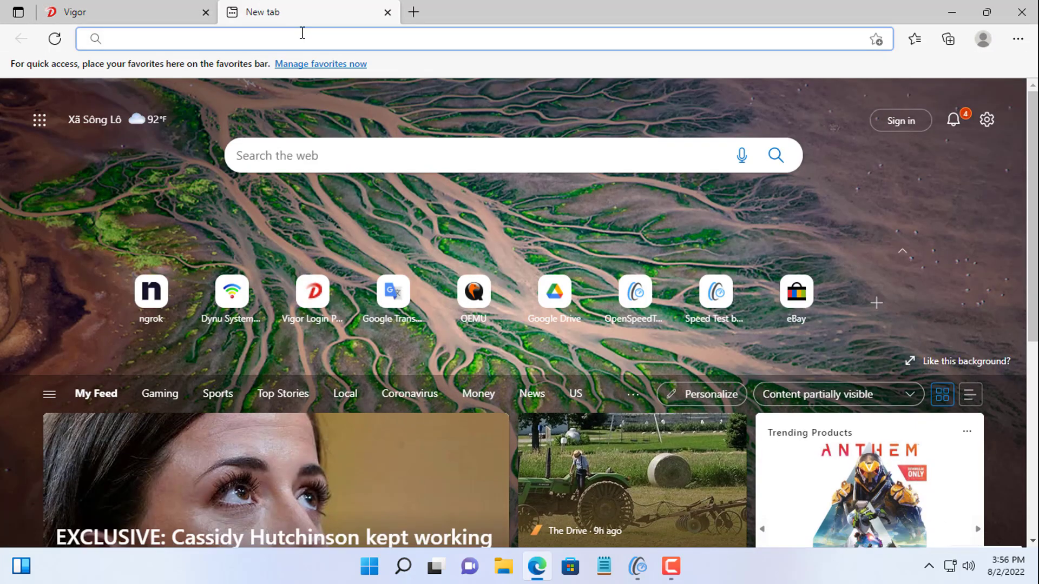
pyautogui.click(232, 293)
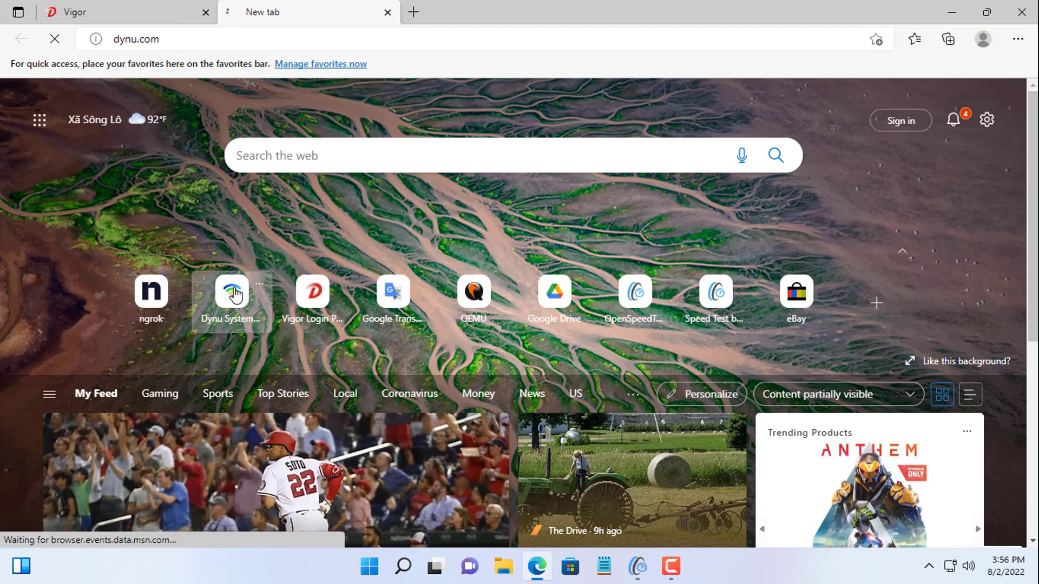
pyautogui.click(125, 343)
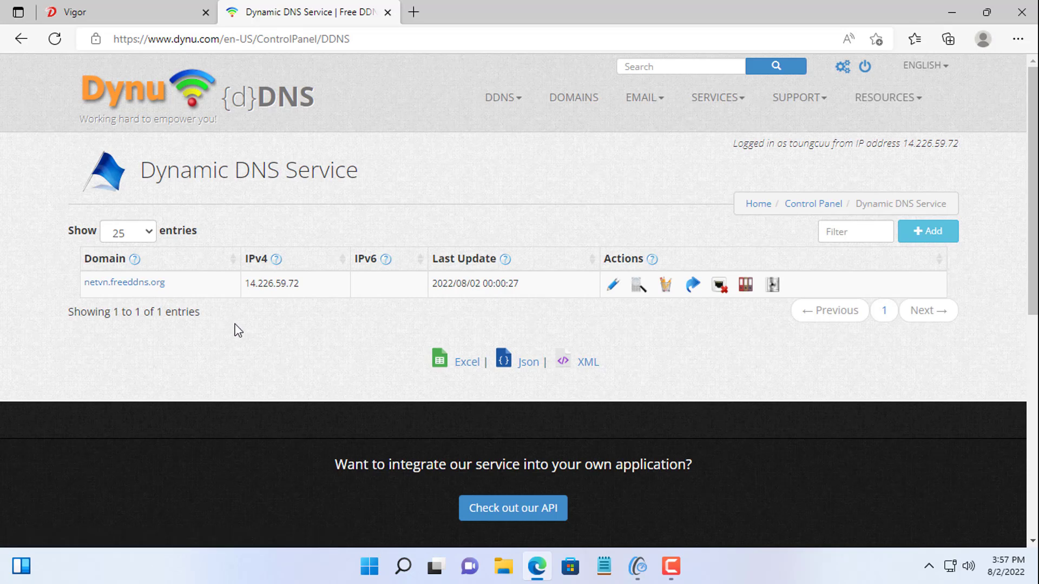
pyautogui.moveTo(247, 284); pyautogui.dragTo(320, 290)
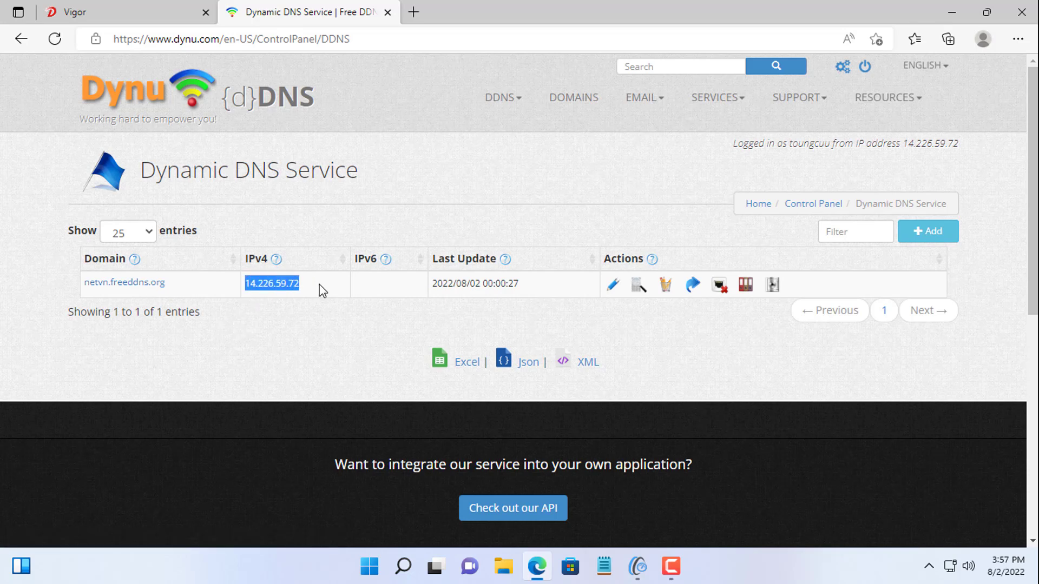
# Step: Check ping.eu in a new tab for the public IP 14.226.59.72, then return to the Dynu tab
pyautogui.click(416, 12)
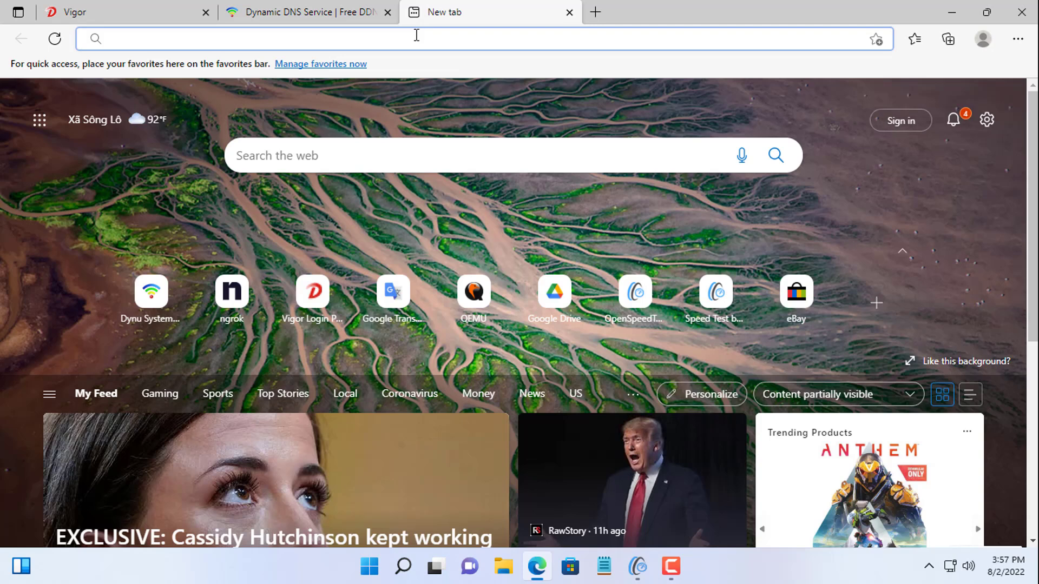
pyautogui.write('ping.')
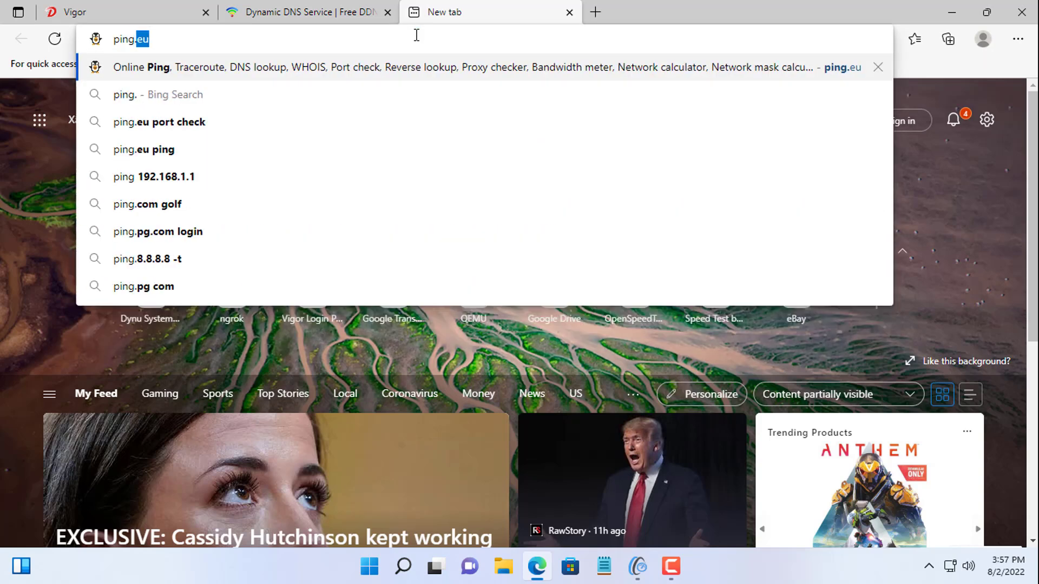
pyautogui.write('eu')
pyautogui.press('Return')
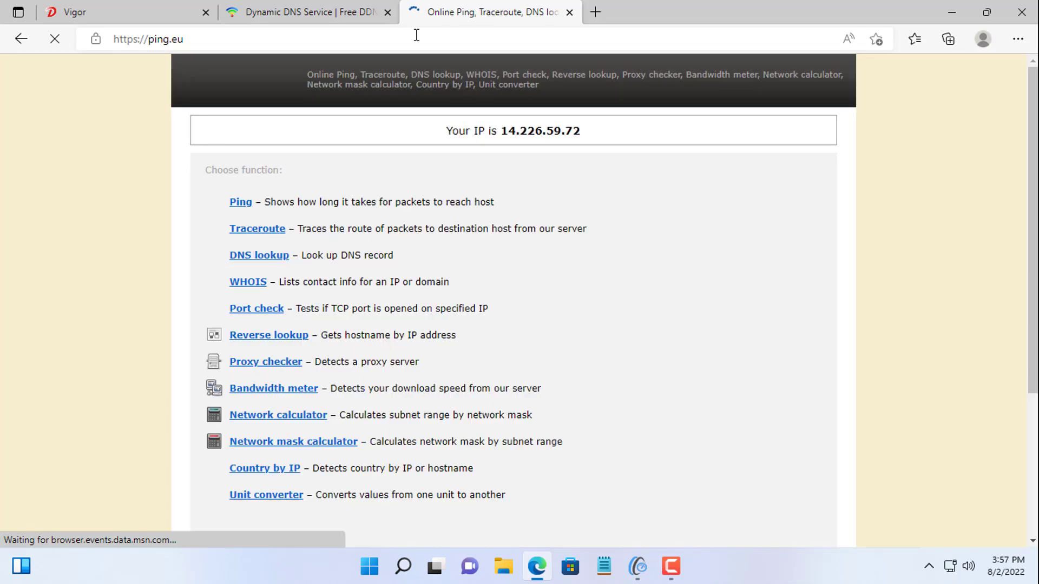
pyautogui.moveTo(446, 131); pyautogui.dragTo(618, 141)
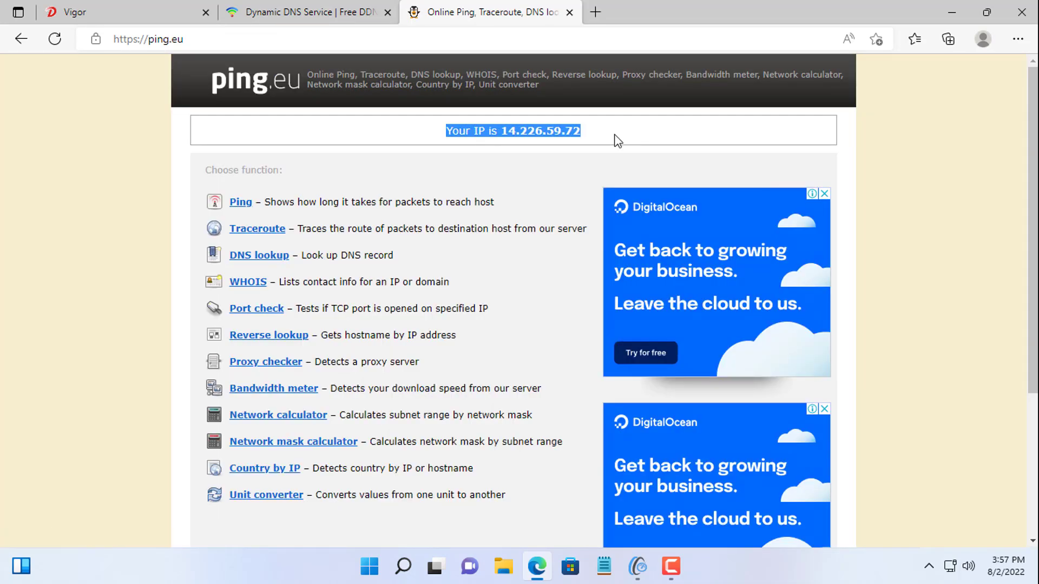
pyautogui.click(332, 13)
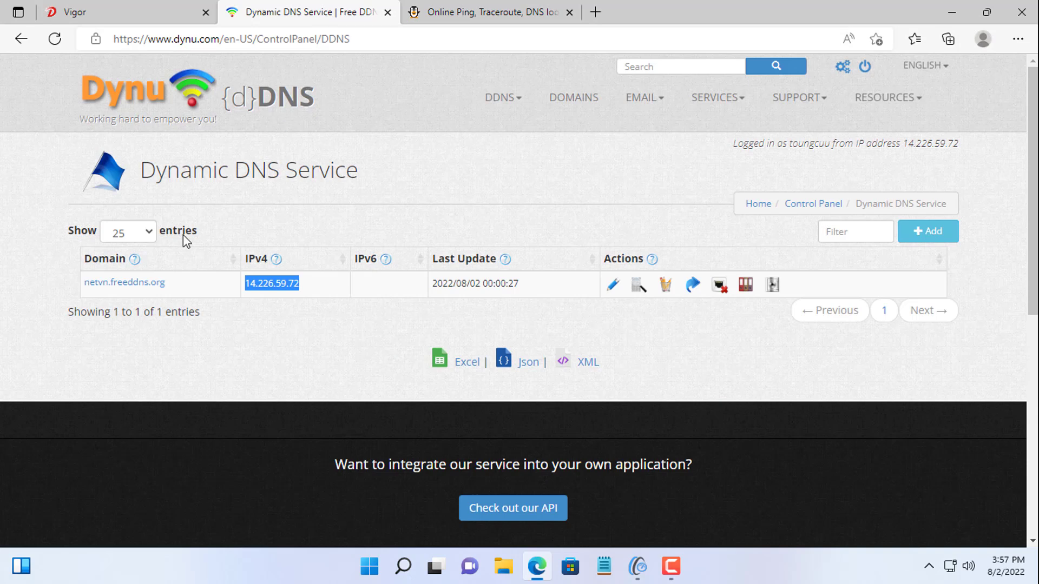
# Step: Confirm netvn.freeddns.org's IPv4 address is 14.226.59.72, then go to the DDNS IP Update Client setup page
pyautogui.click(142, 286)
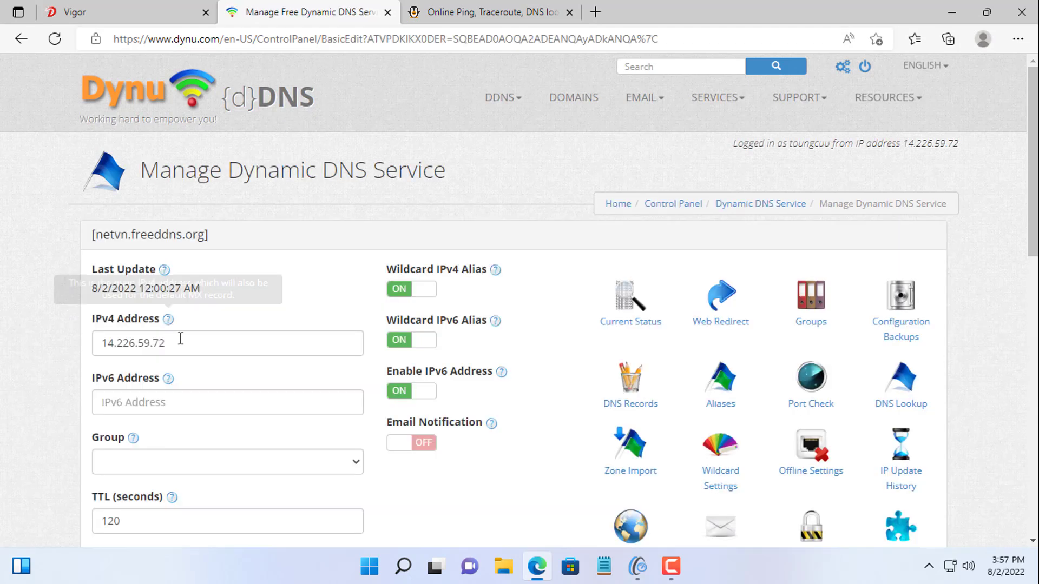
pyautogui.moveTo(181, 339); pyautogui.dragTo(82, 348)
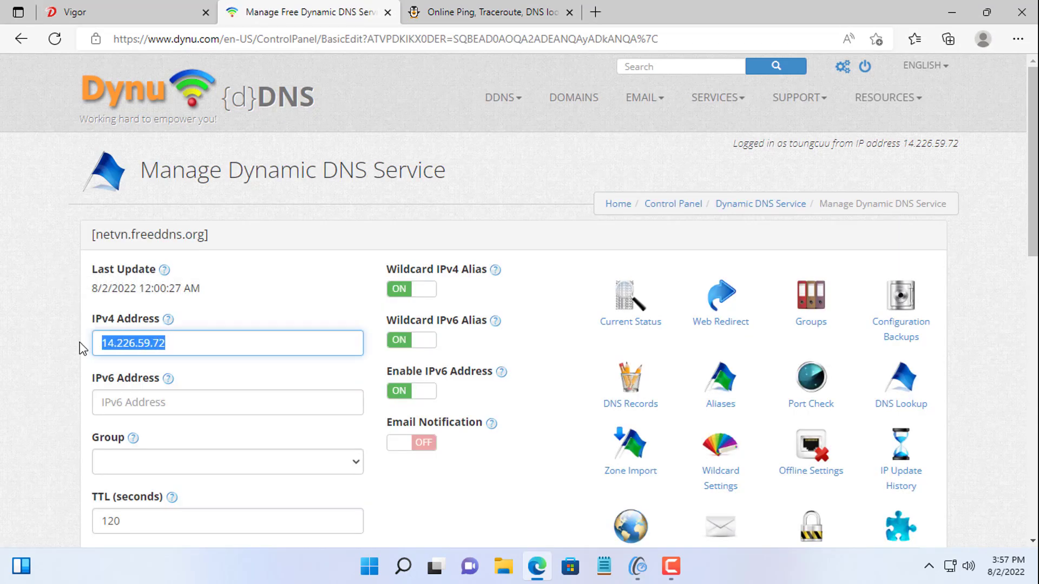
pyautogui.click(513, 101)
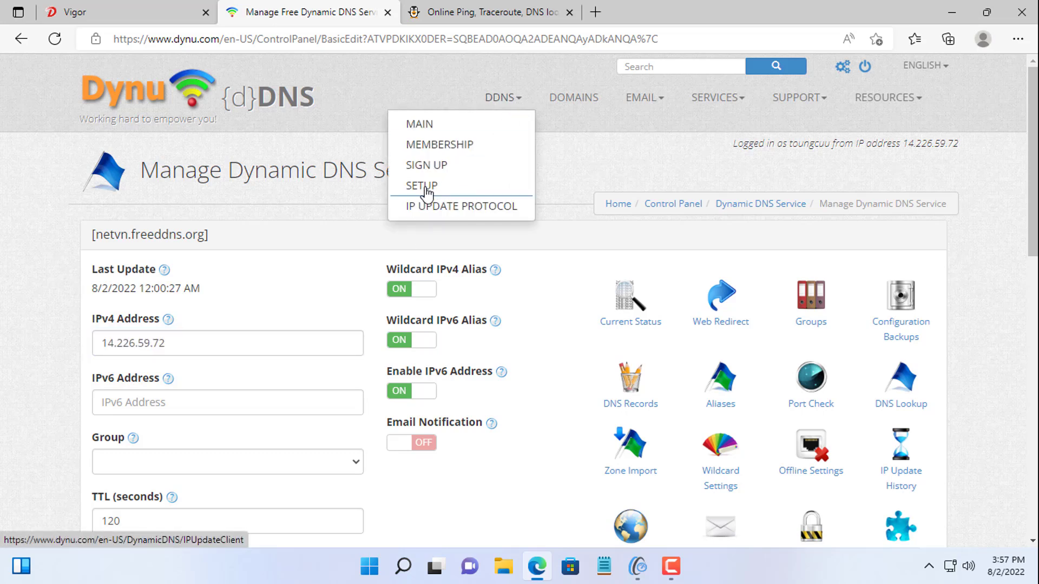
pyautogui.click(427, 186)
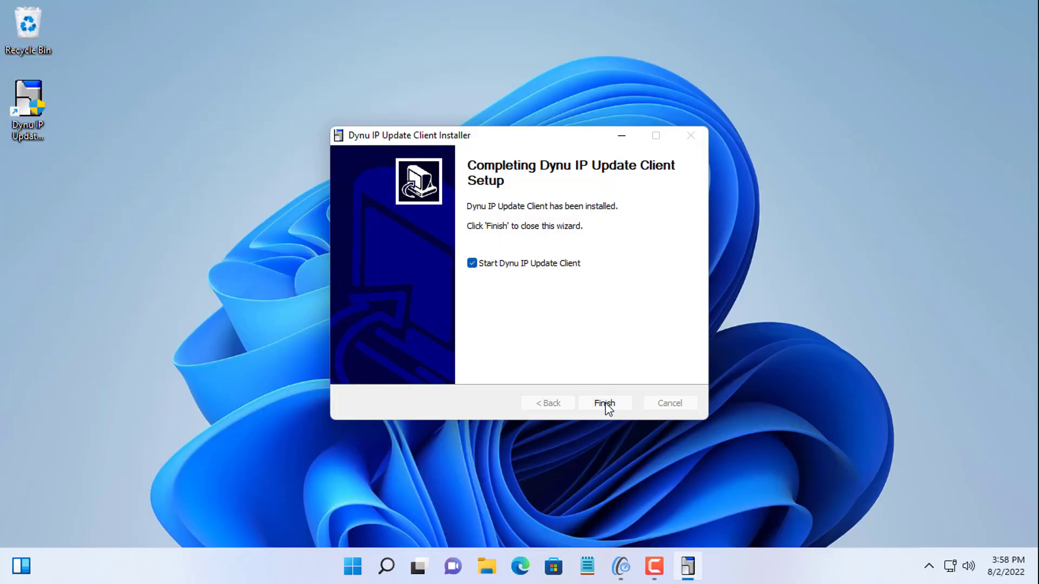
pyautogui.click(605, 403)
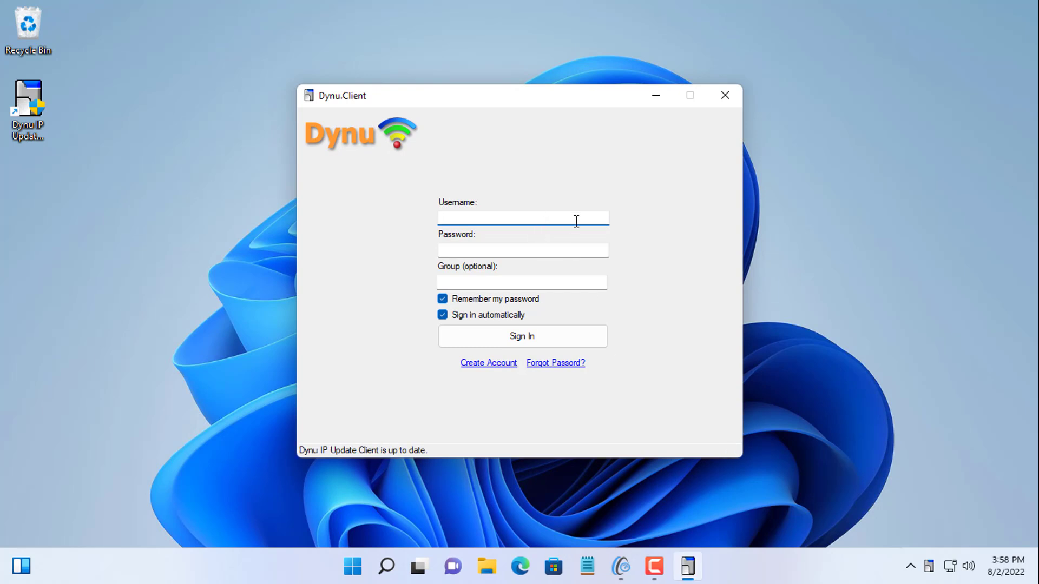
pyautogui.press('Tab')
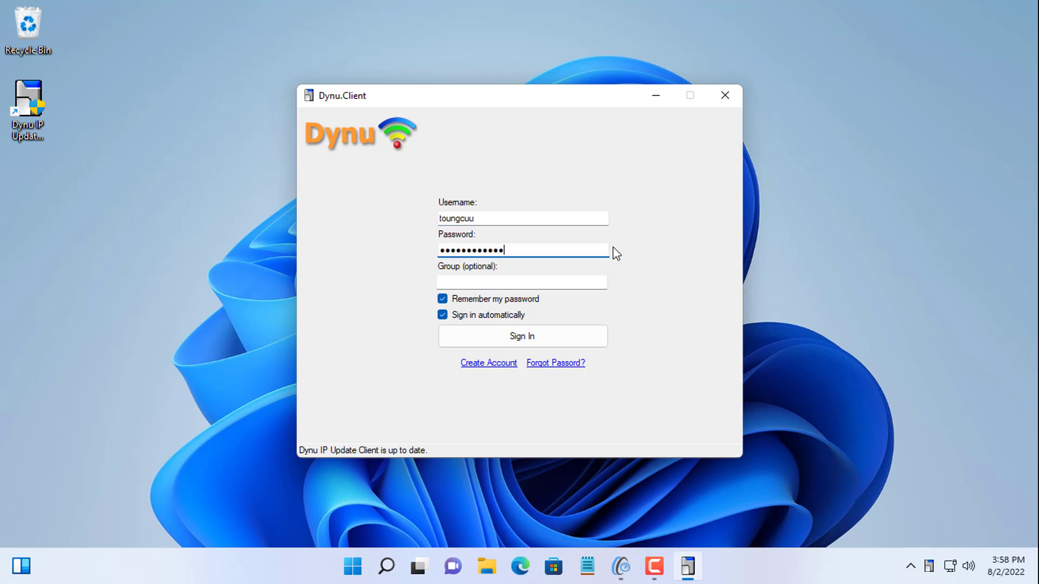
pyautogui.click(528, 335)
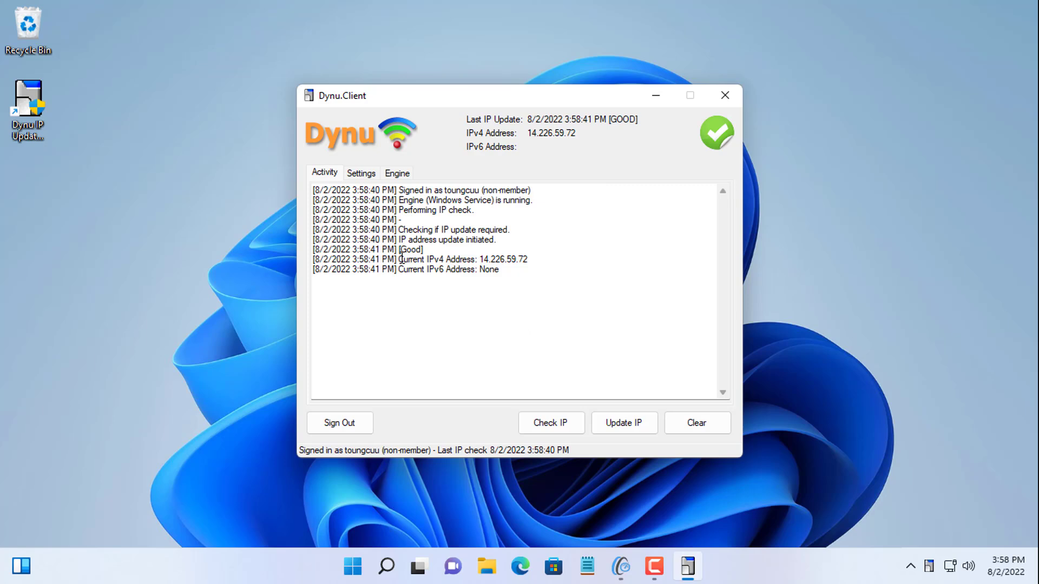
pyautogui.moveTo(400, 259); pyautogui.dragTo(534, 260)
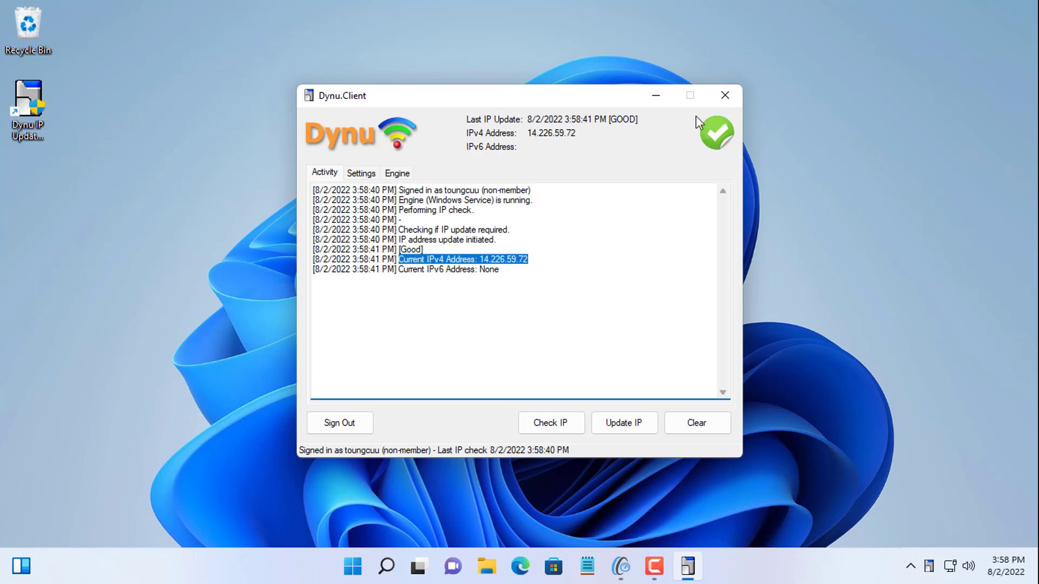
pyautogui.click(725, 96)
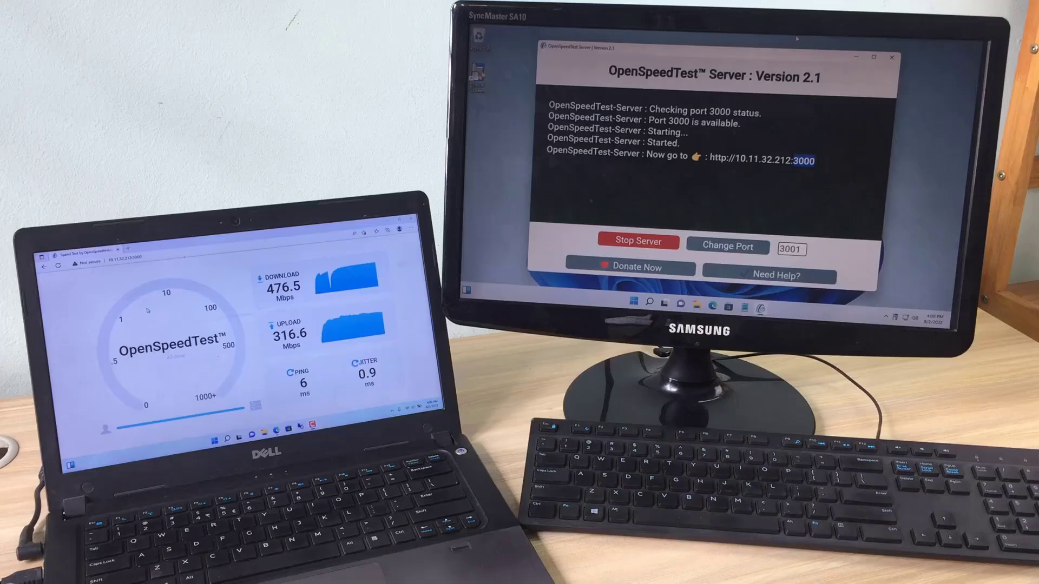
# Step: On the laptop, load netvn.freeddns.org:3000 in a new tab and start the speed test
pyautogui.click(128, 249)
pyautogui.write('n')
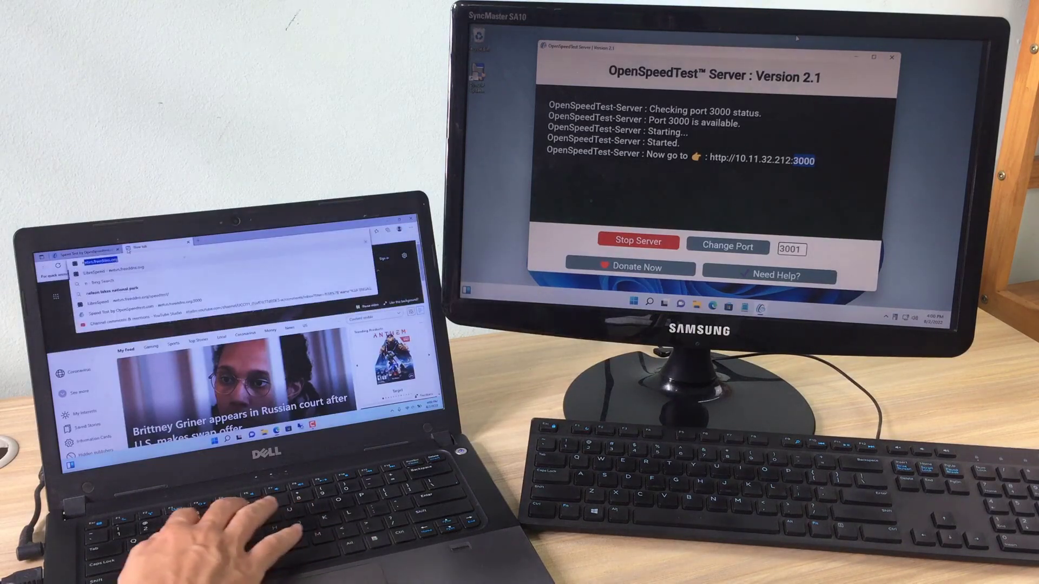
pyautogui.write('etvn.freeddns.org:3000')
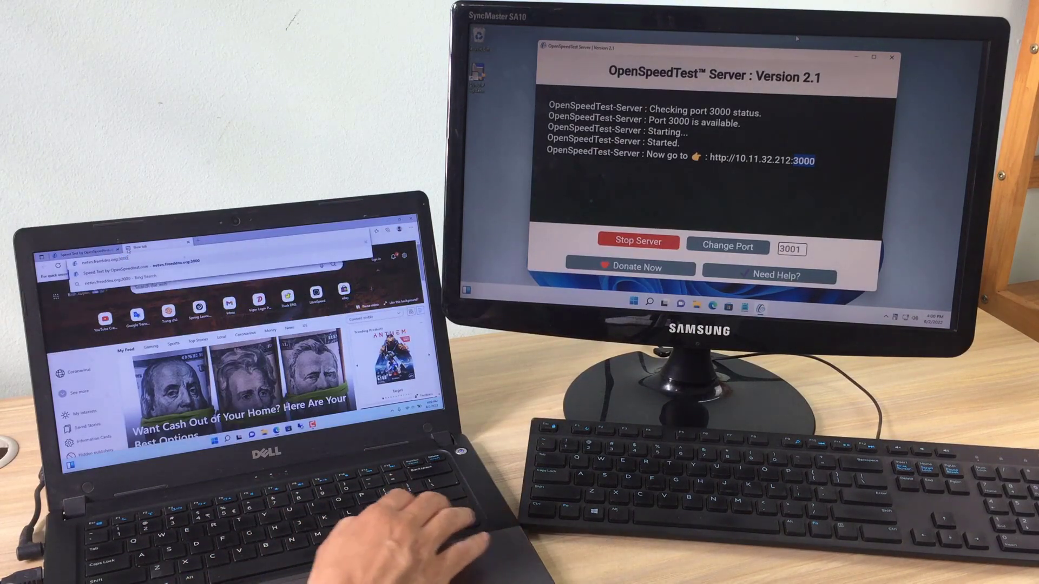
pyautogui.press('Return')
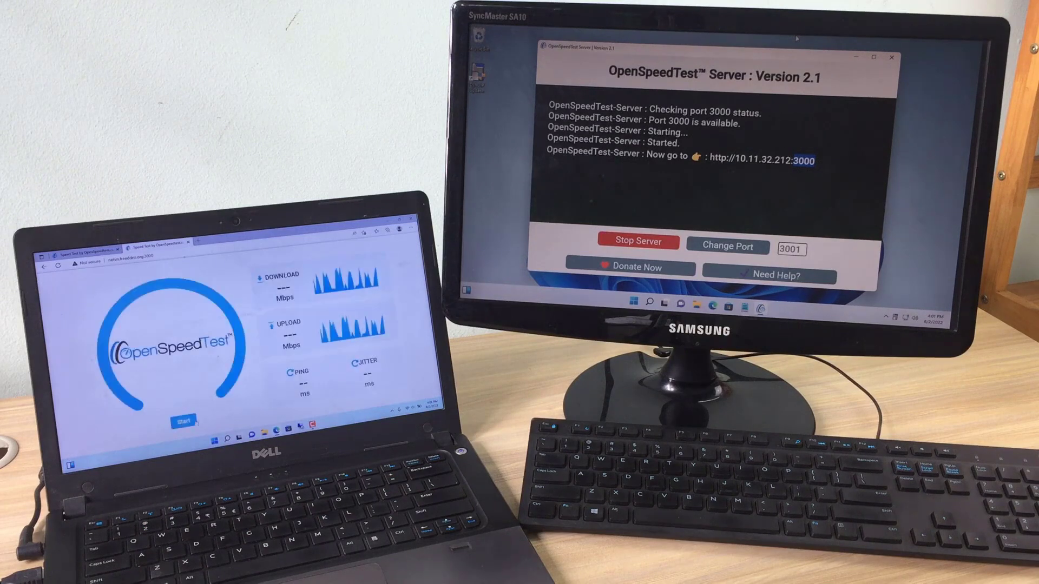
pyautogui.click(195, 423)
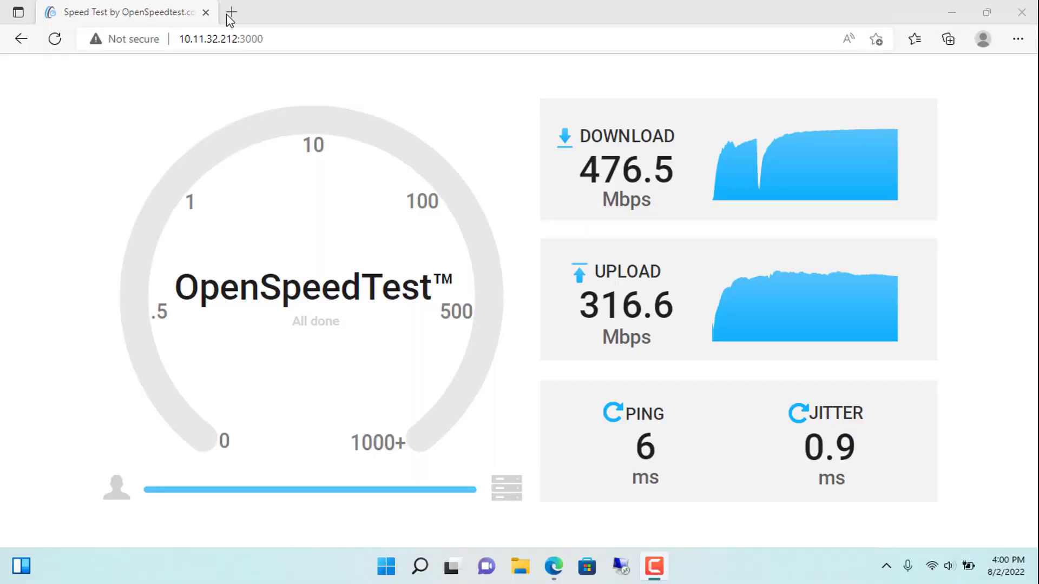
pyautogui.click(229, 16)
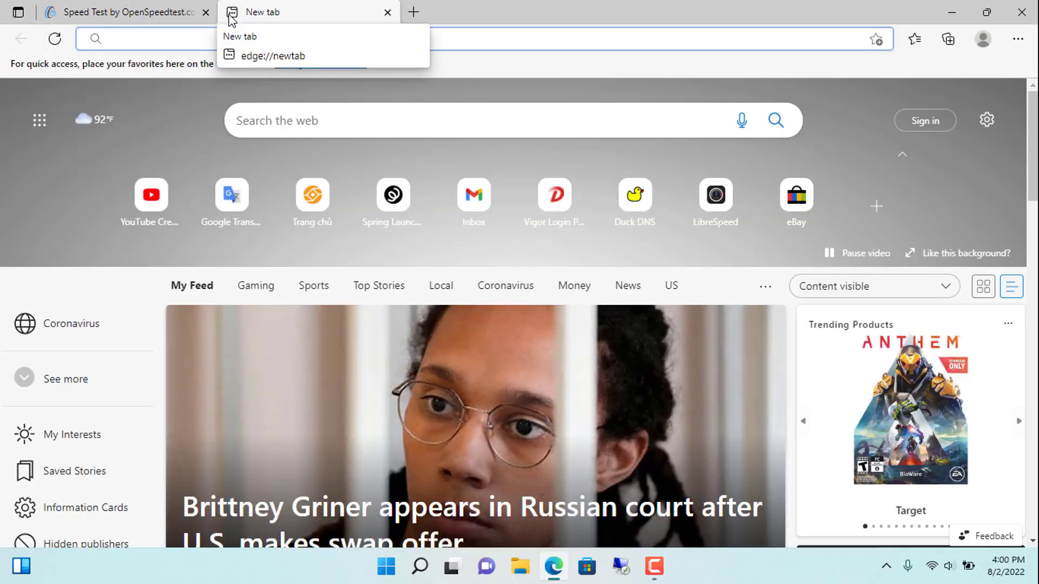
# Step: Enter netvn.freeddns.org:3000 using the address-bar suggestion and start the OpenSpeedTest run
pyautogui.write('netvn.freeddns.org')
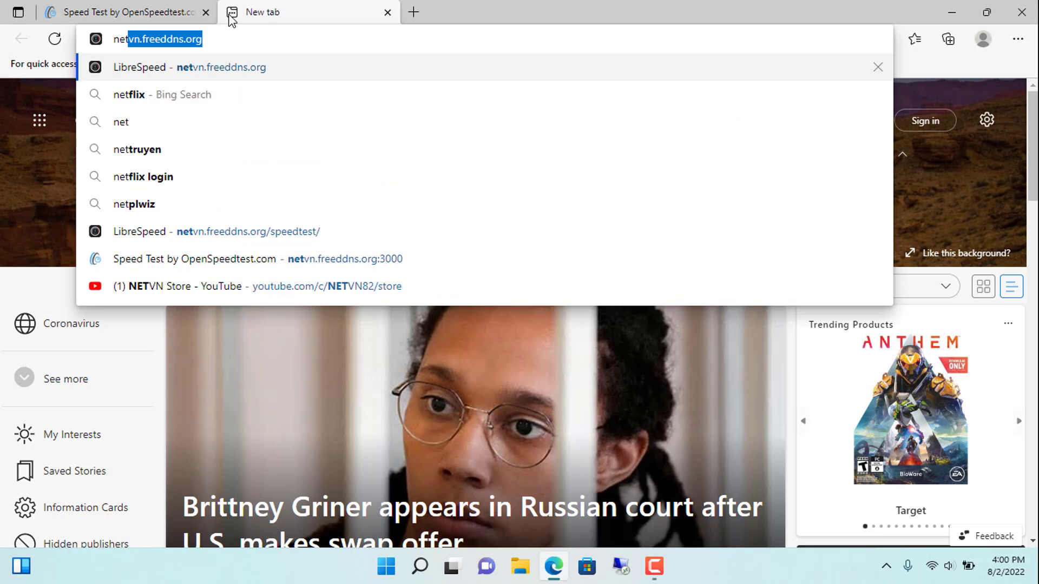
pyautogui.press('Right')
pyautogui.write(':300')
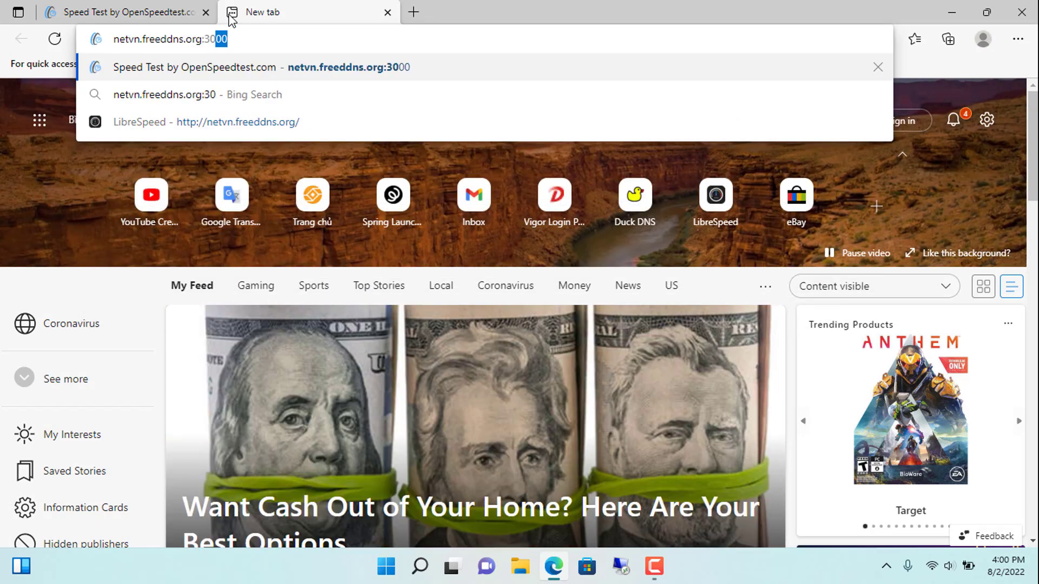
pyautogui.write('0')
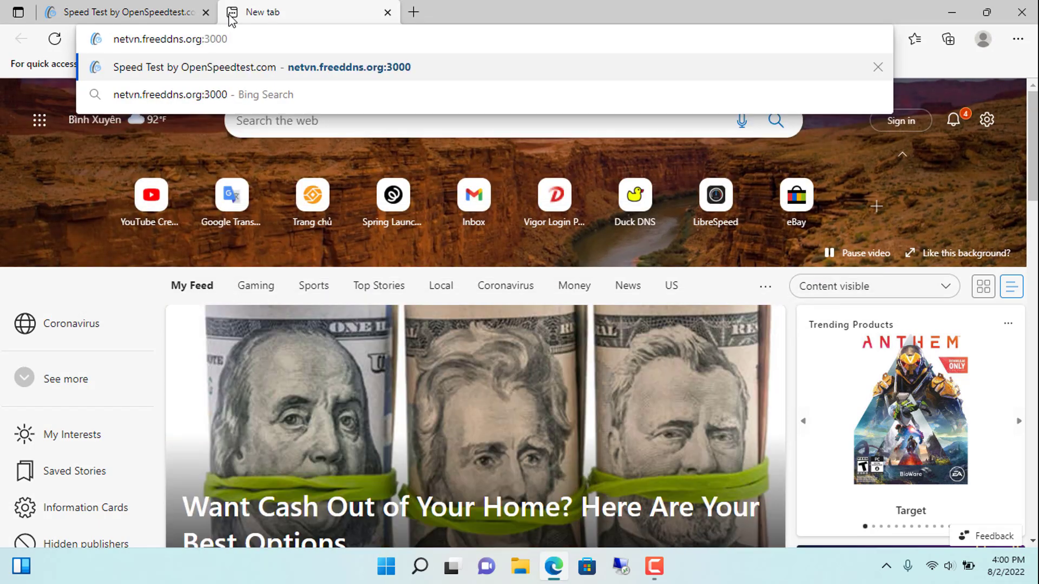
pyautogui.press('Return')
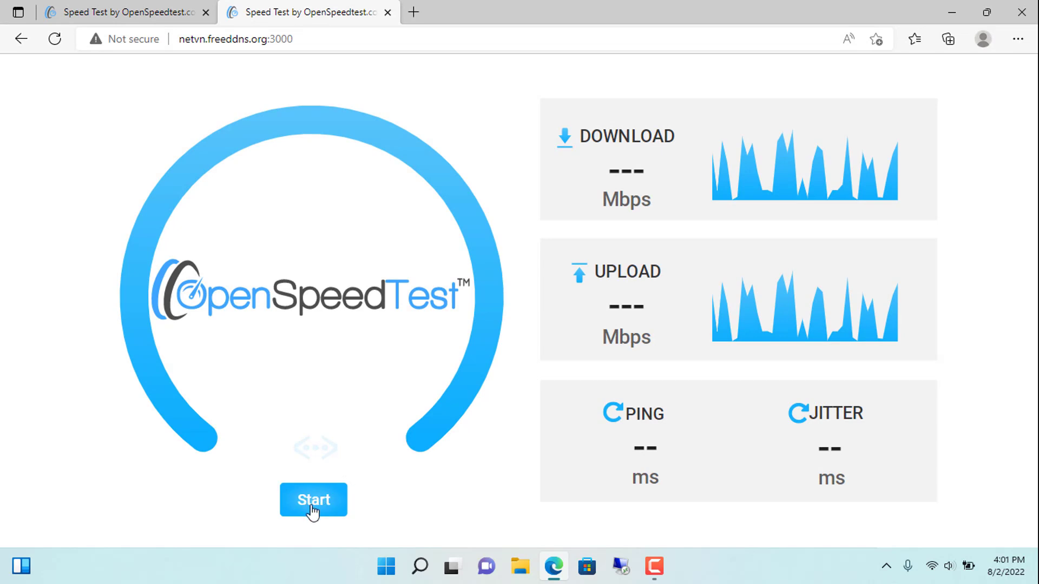
pyautogui.click(329, 504)
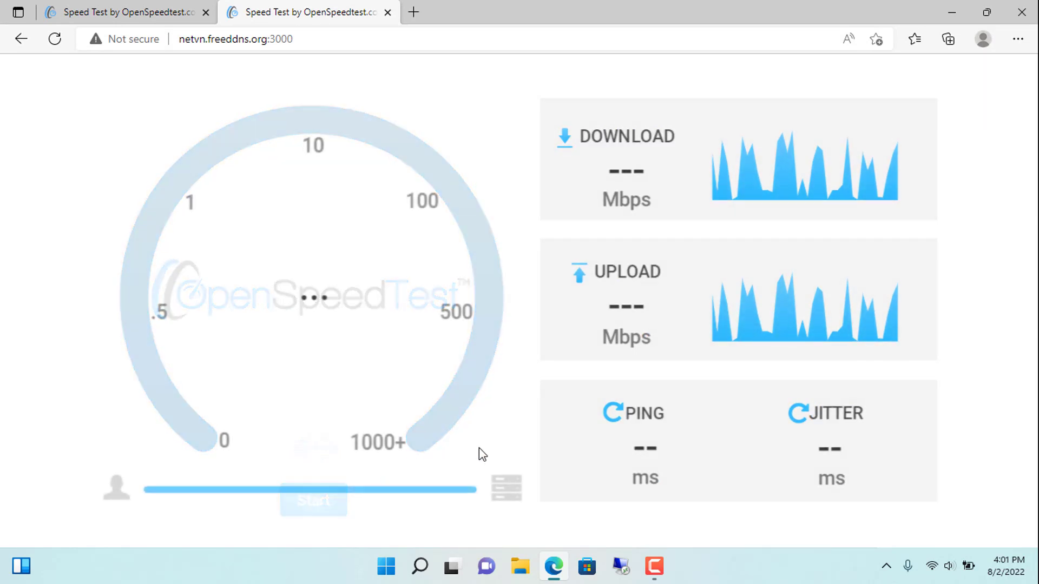